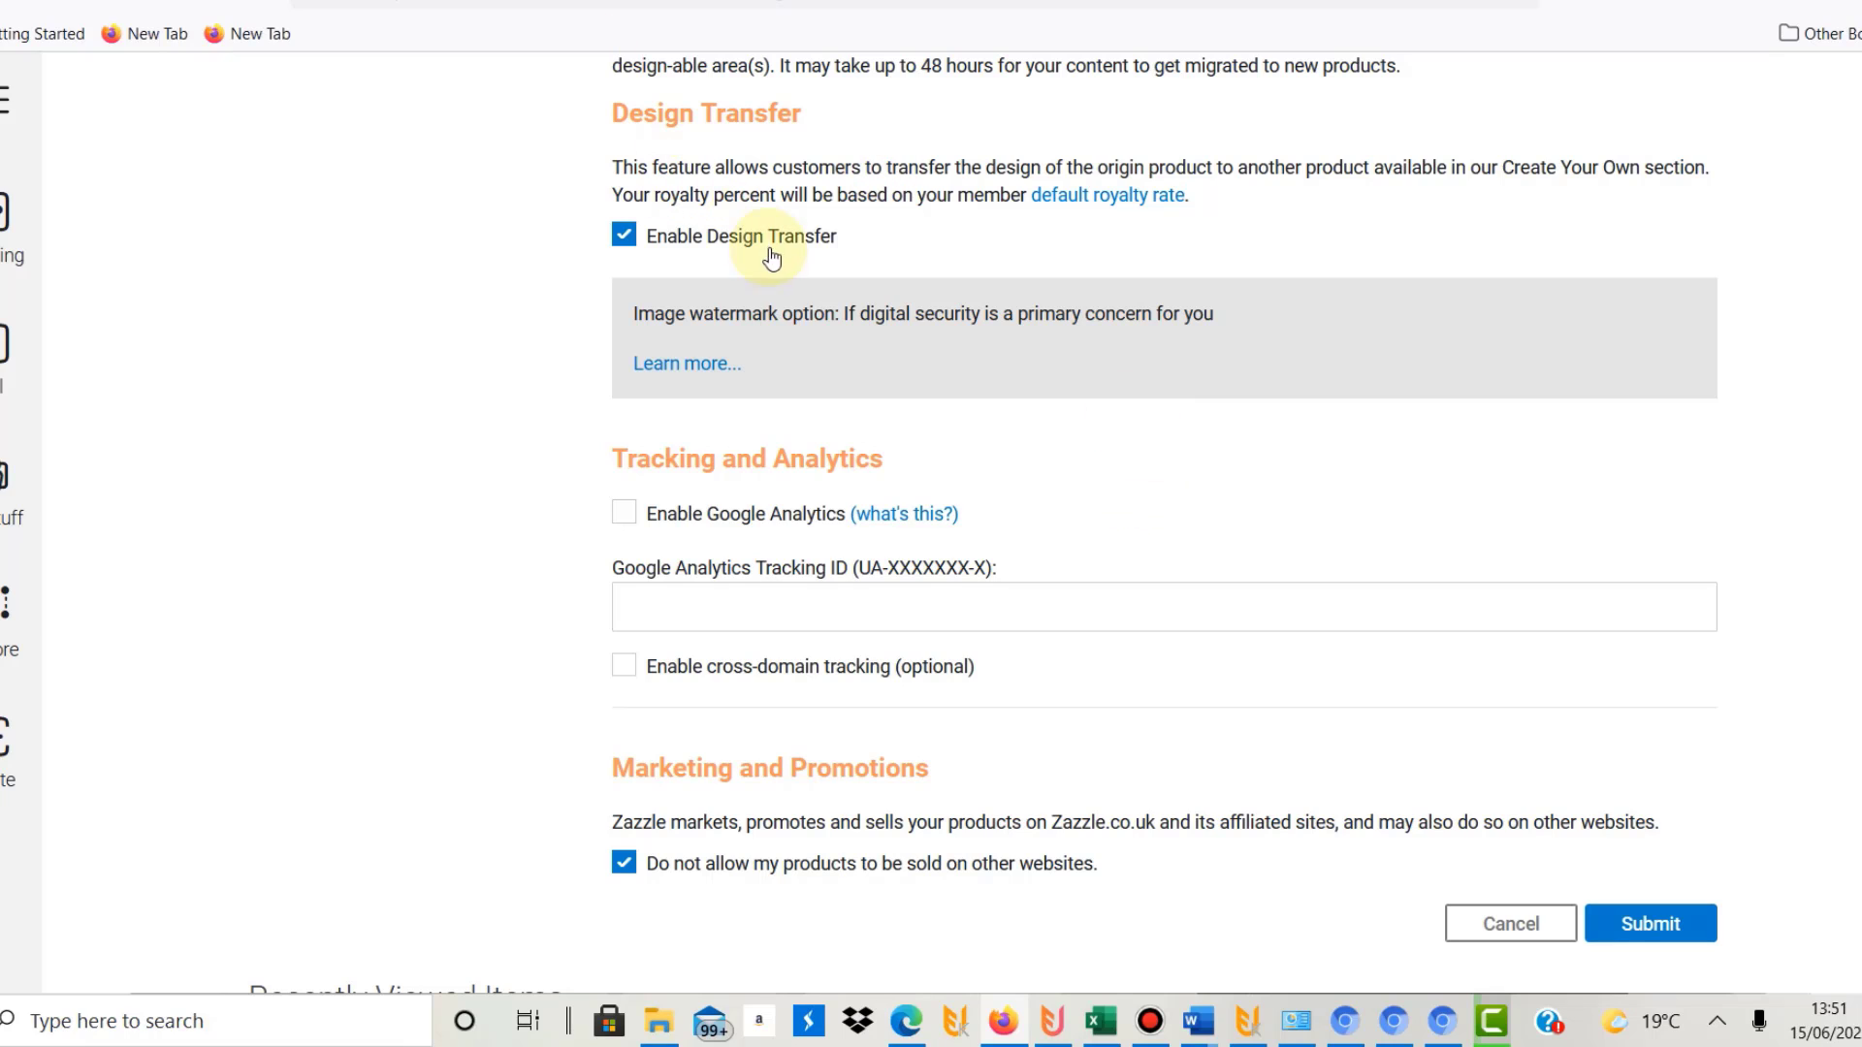
- Tick Enable Google Analytics in the store's Tracking and Analytics advanced settings
{"action": "left_click", "coordinate": [624, 514]}
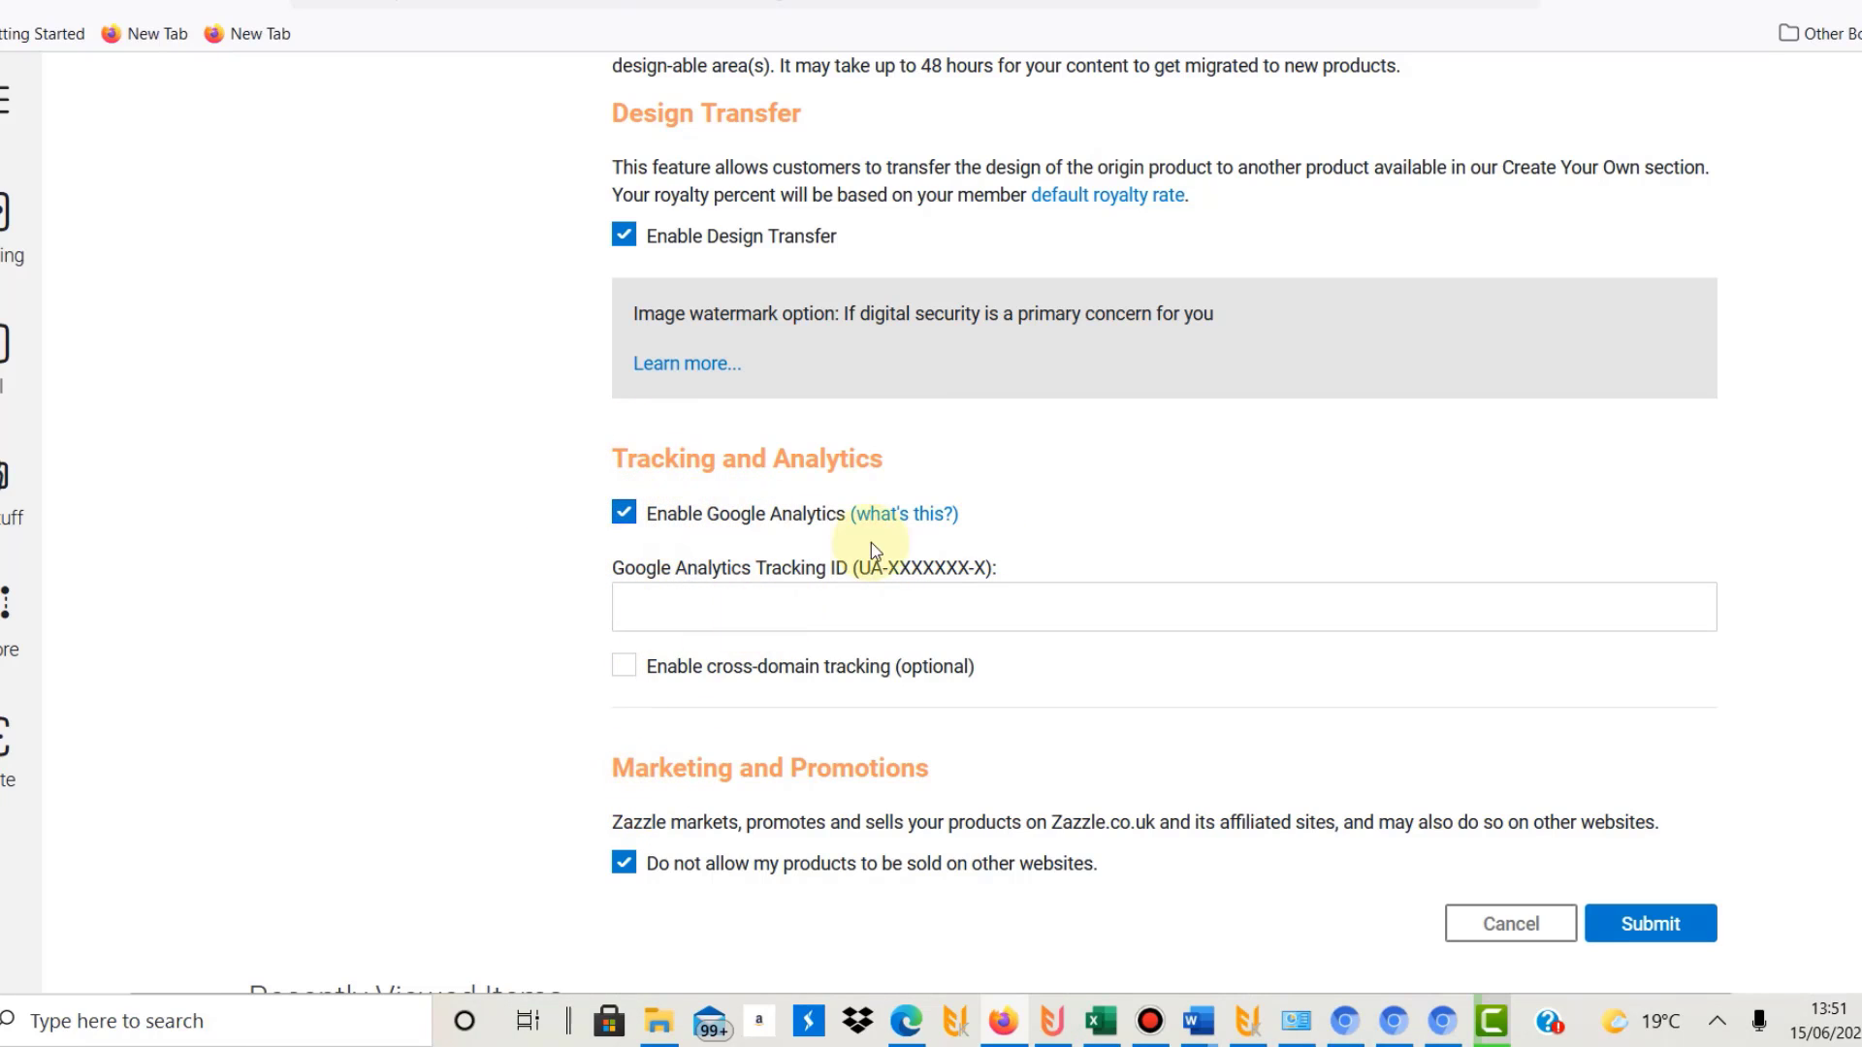
- Open the '(what's this?)' help article on Zazzle's Google Analytics integration and read through it
{"action": "left_click", "coordinate": [913, 527]}
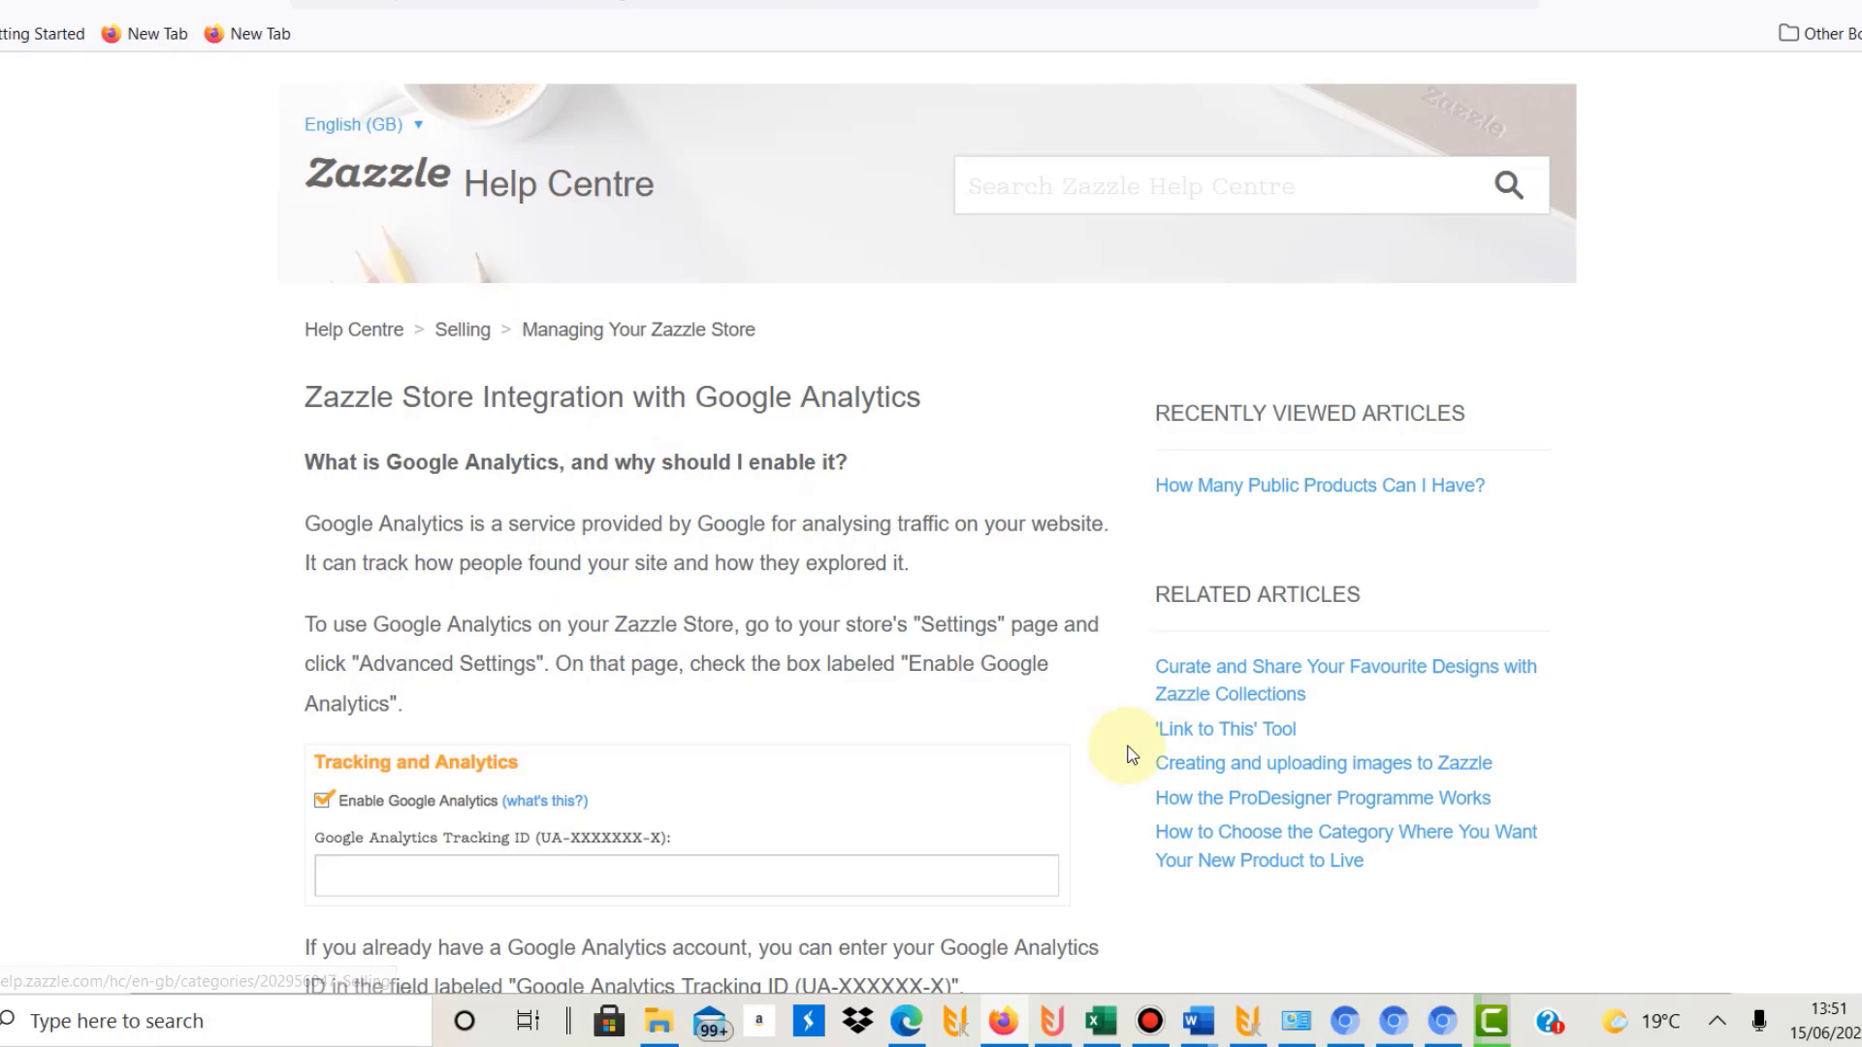
{"action": "scroll", "coordinate": [1012, 663], "scroll_direction": "down", "scroll_amount": 2}
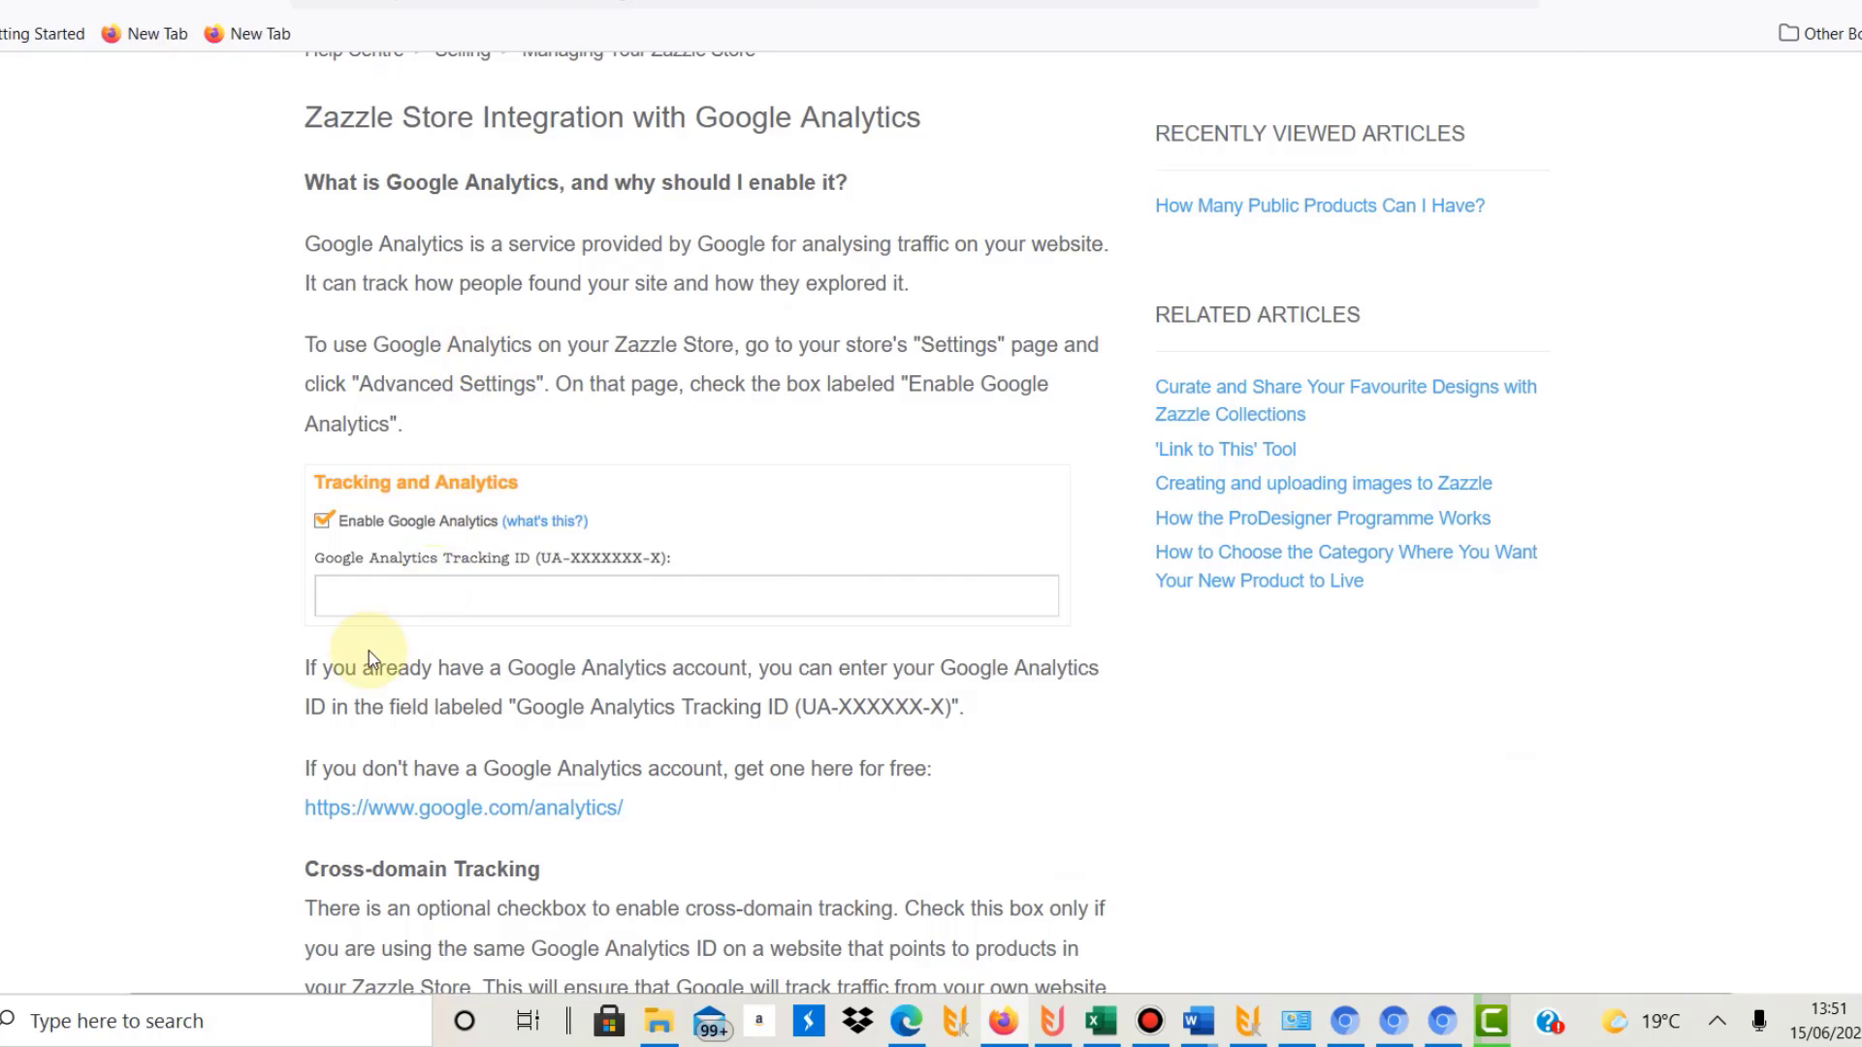
{"action": "scroll", "coordinate": [471, 620], "scroll_direction": "down", "scroll_amount": 1}
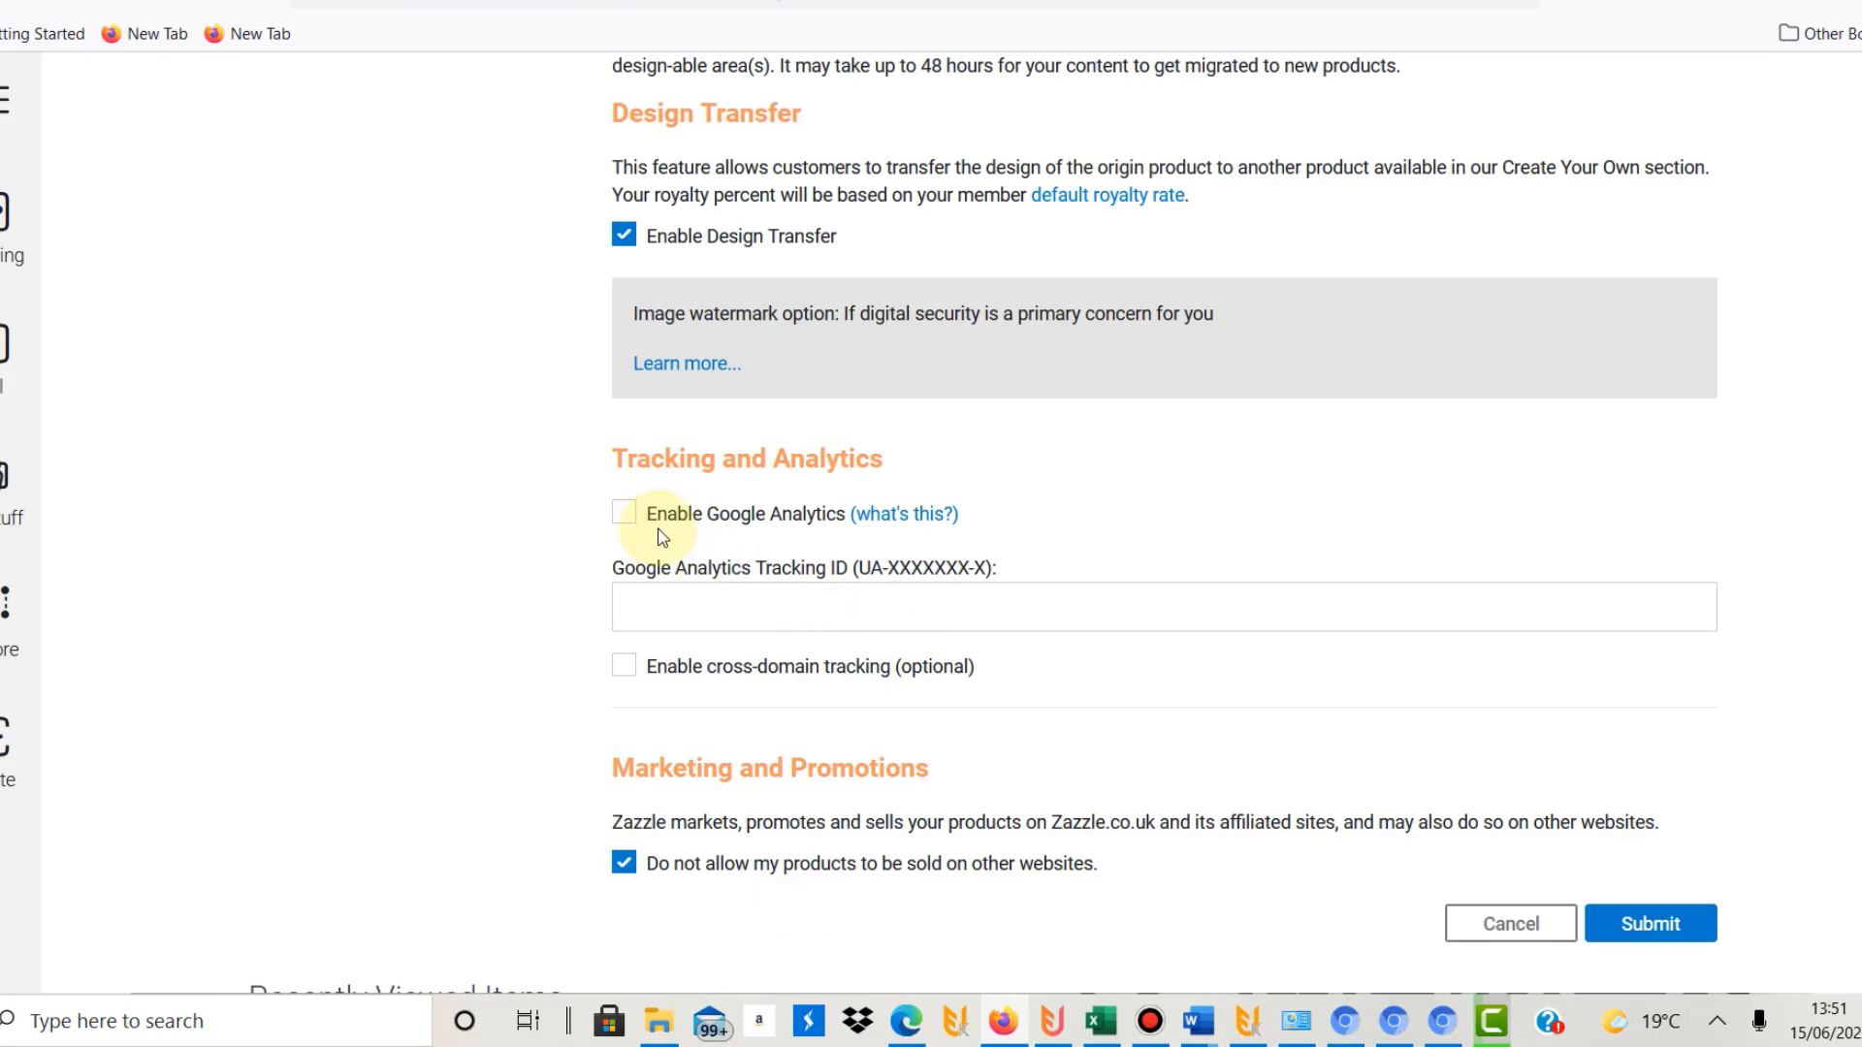
- Re-tick Enable Google Analytics and submit the store's advanced settings
{"action": "left_click", "coordinate": [623, 512]}
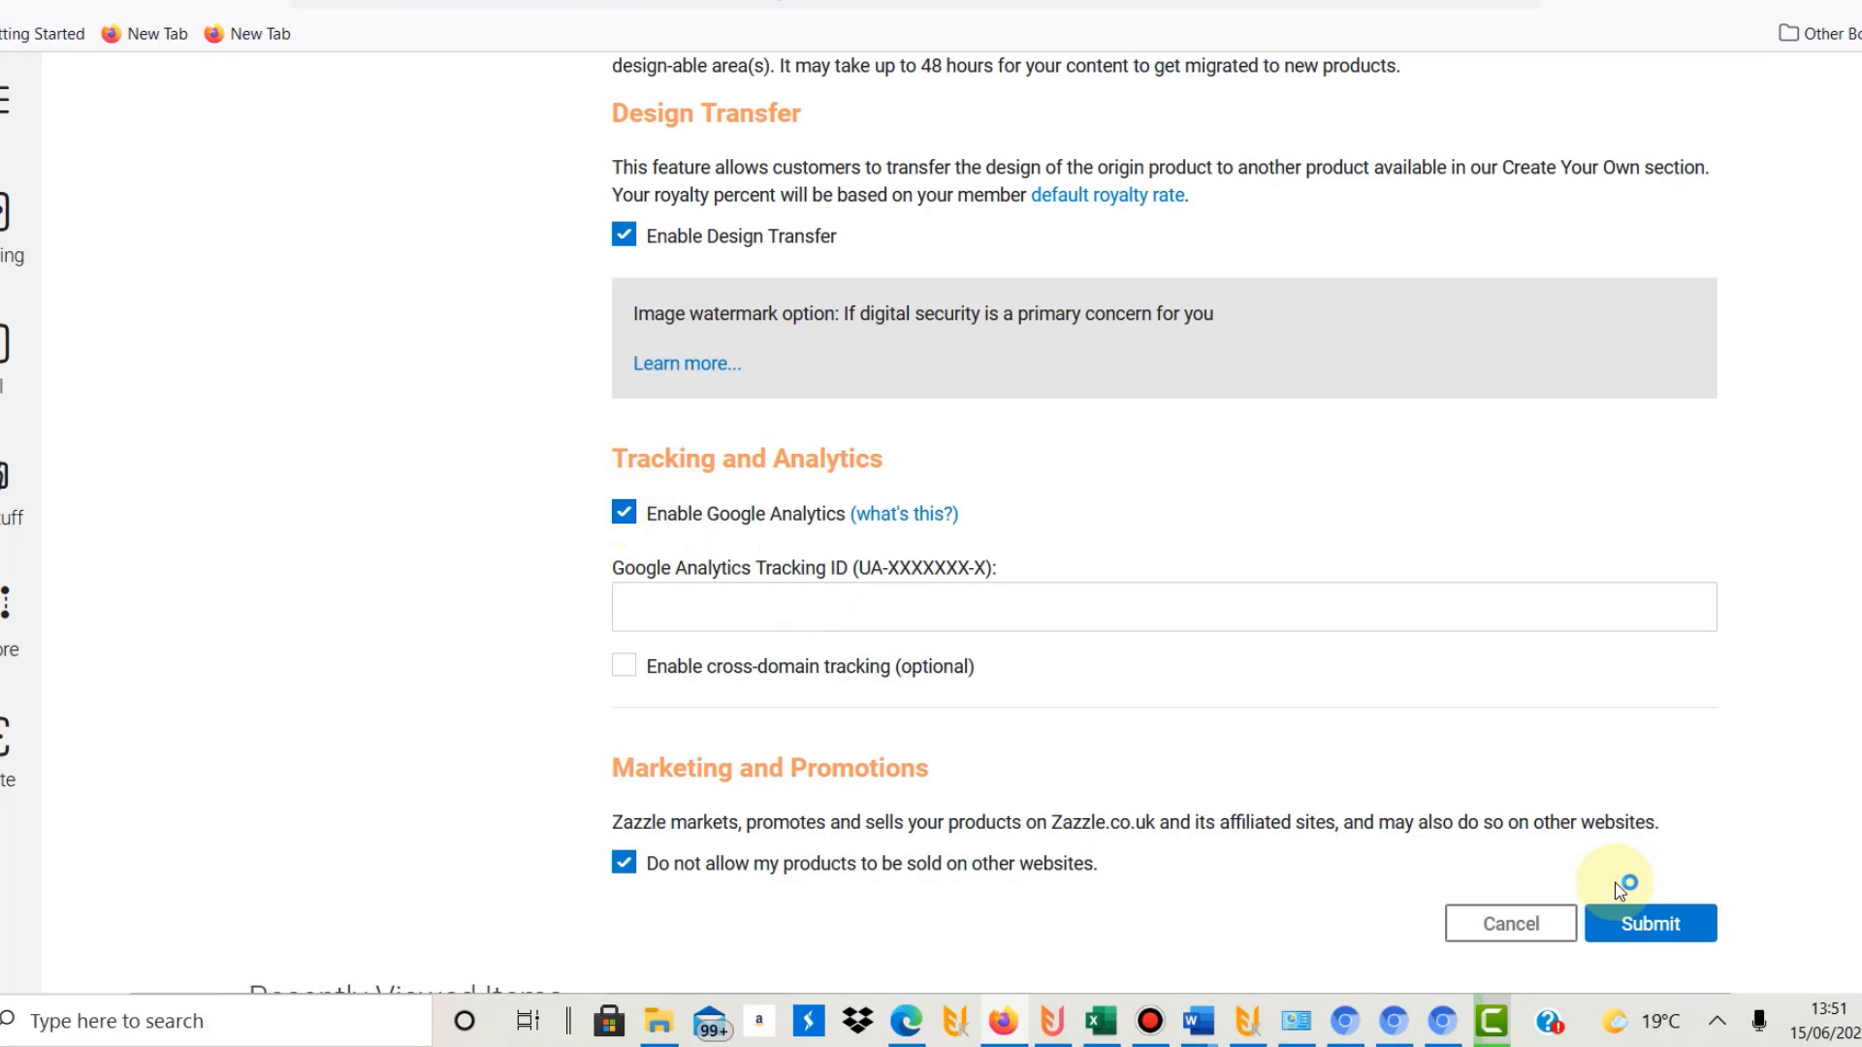
{"action": "left_click", "coordinate": [1648, 924]}
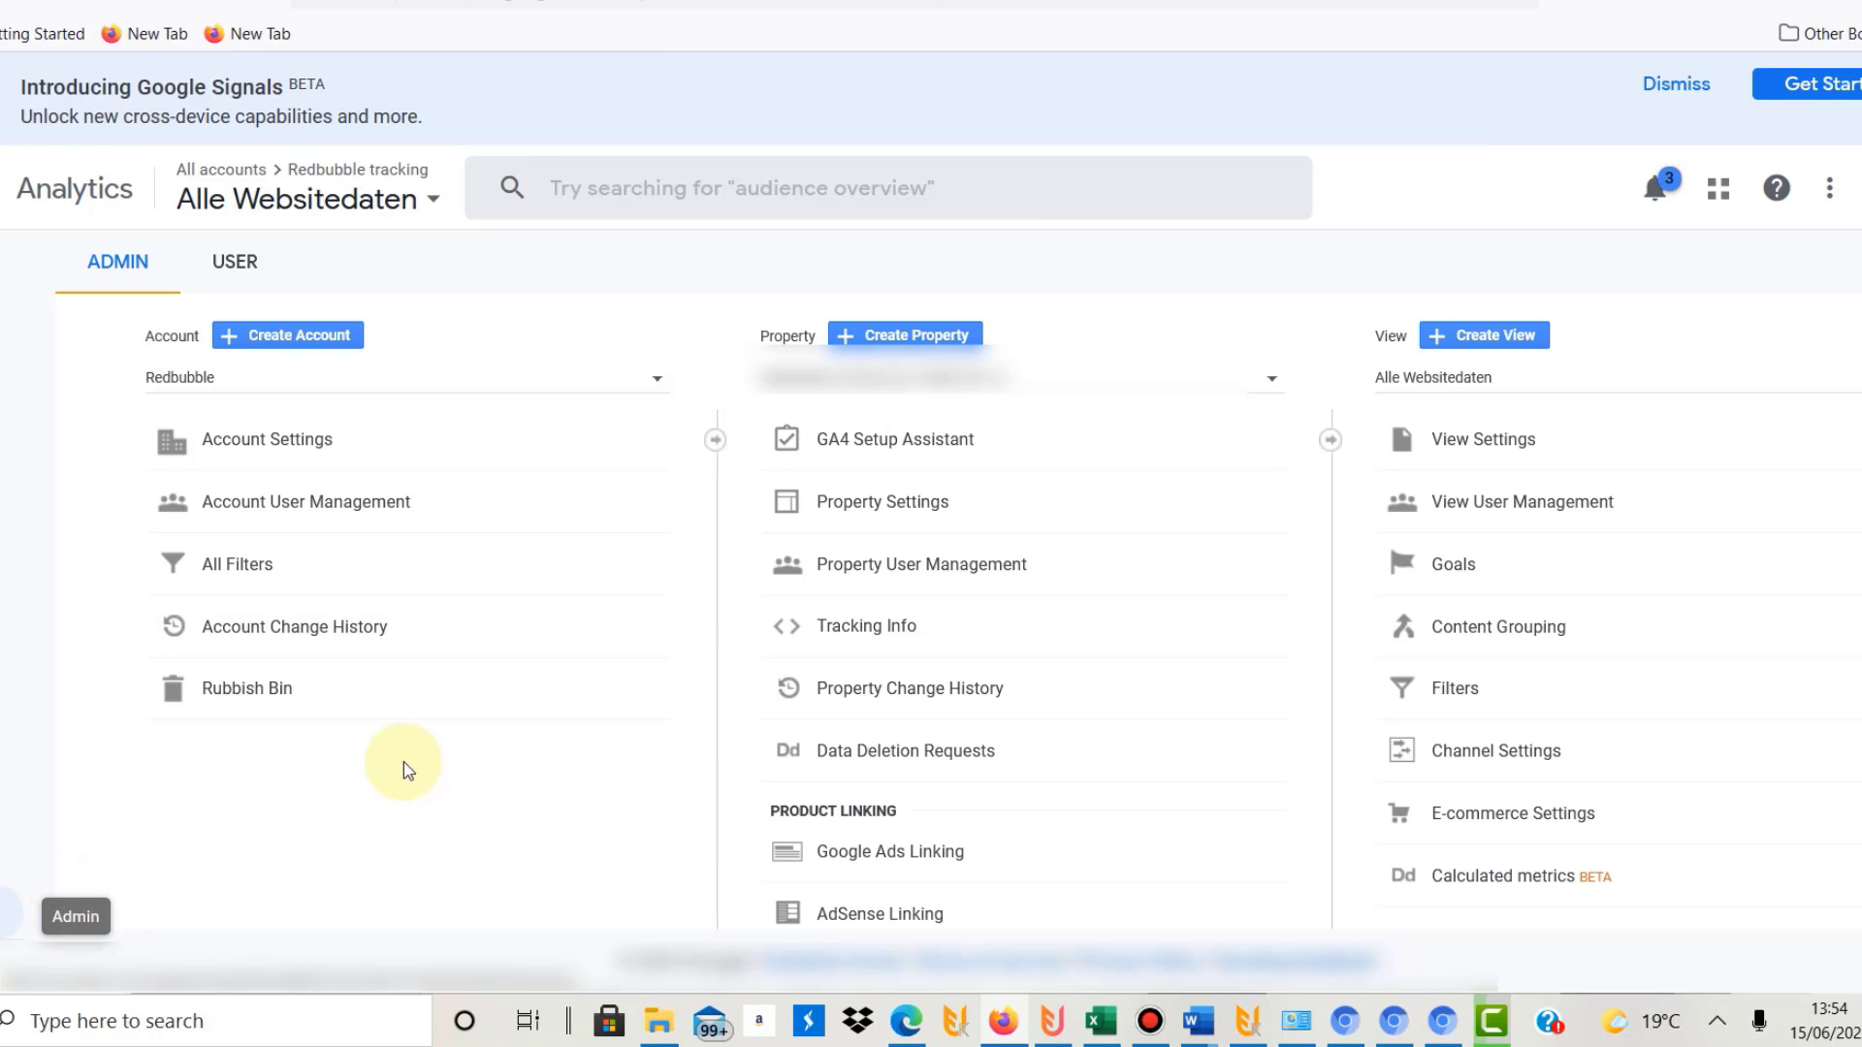
- Start a new property named 'Zazzle' with United Kingdom GMT time zone and British Pound currency
{"action": "left_click", "coordinate": [921, 337]}
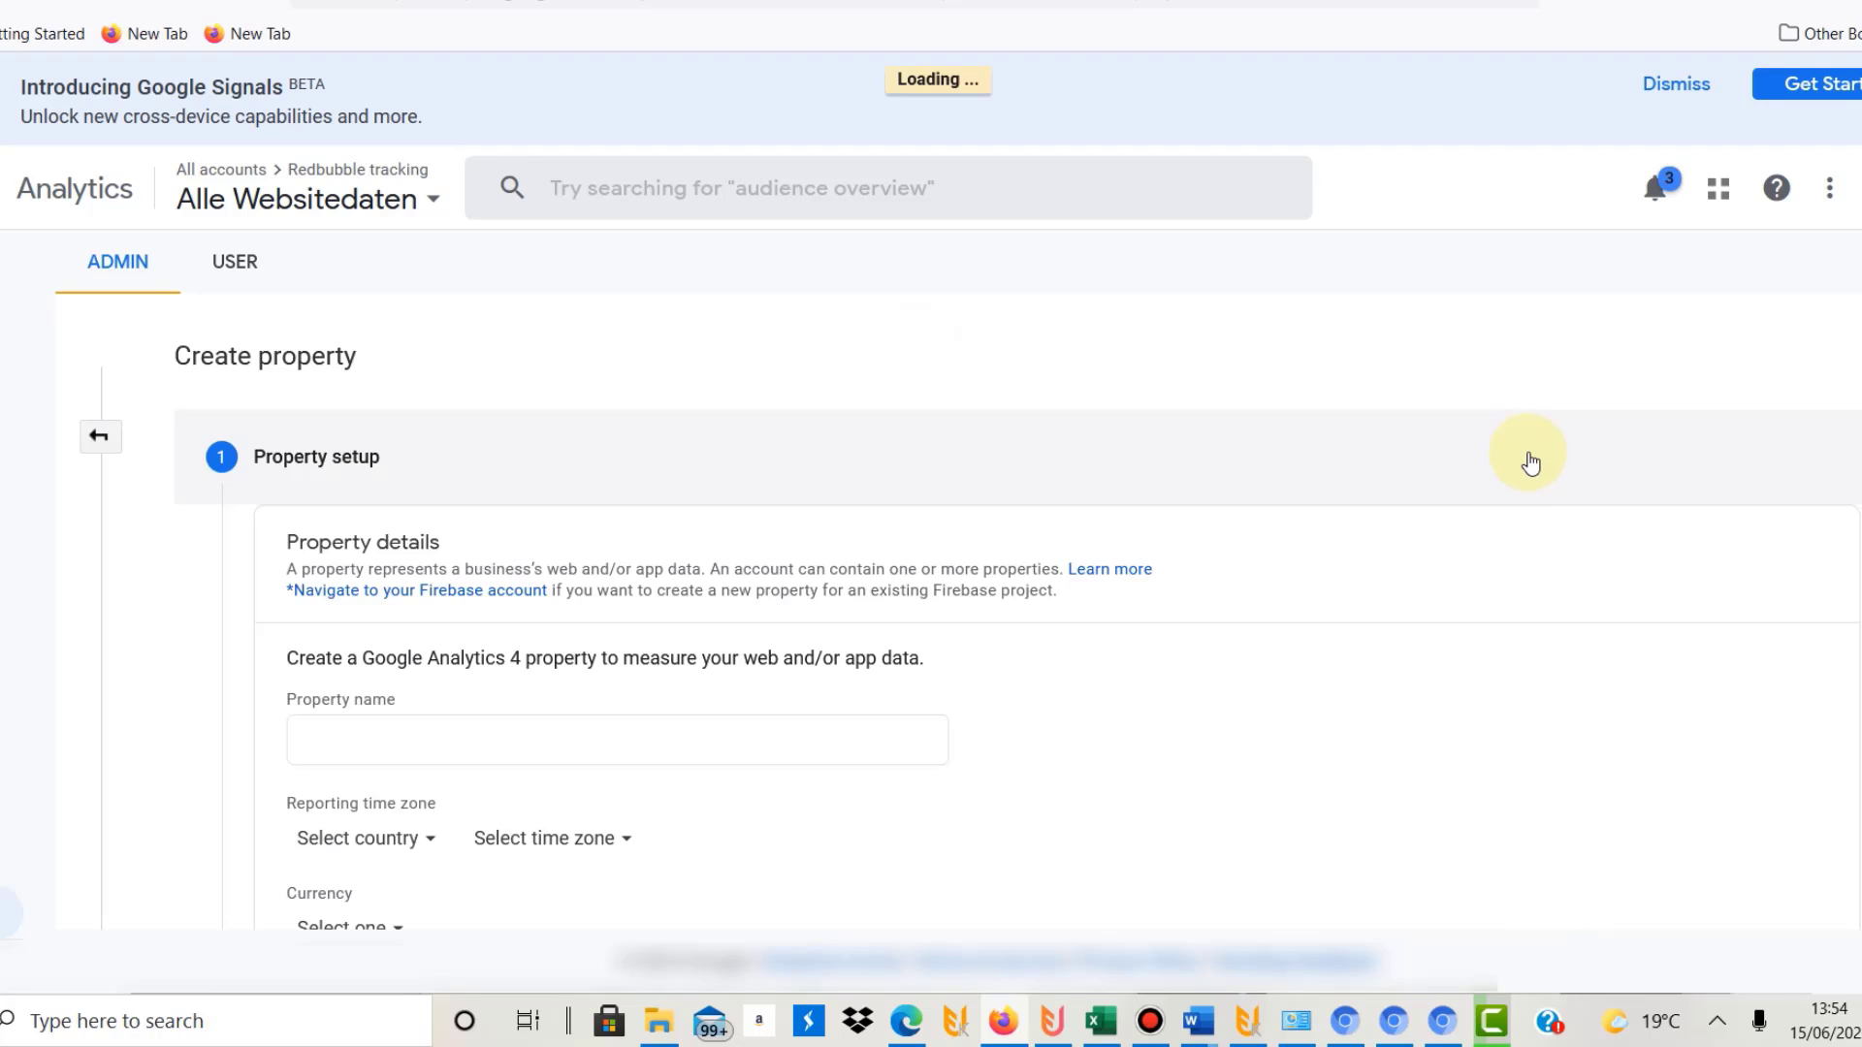
{"action": "scroll", "coordinate": [466, 366], "scroll_direction": "down", "scroll_amount": 3}
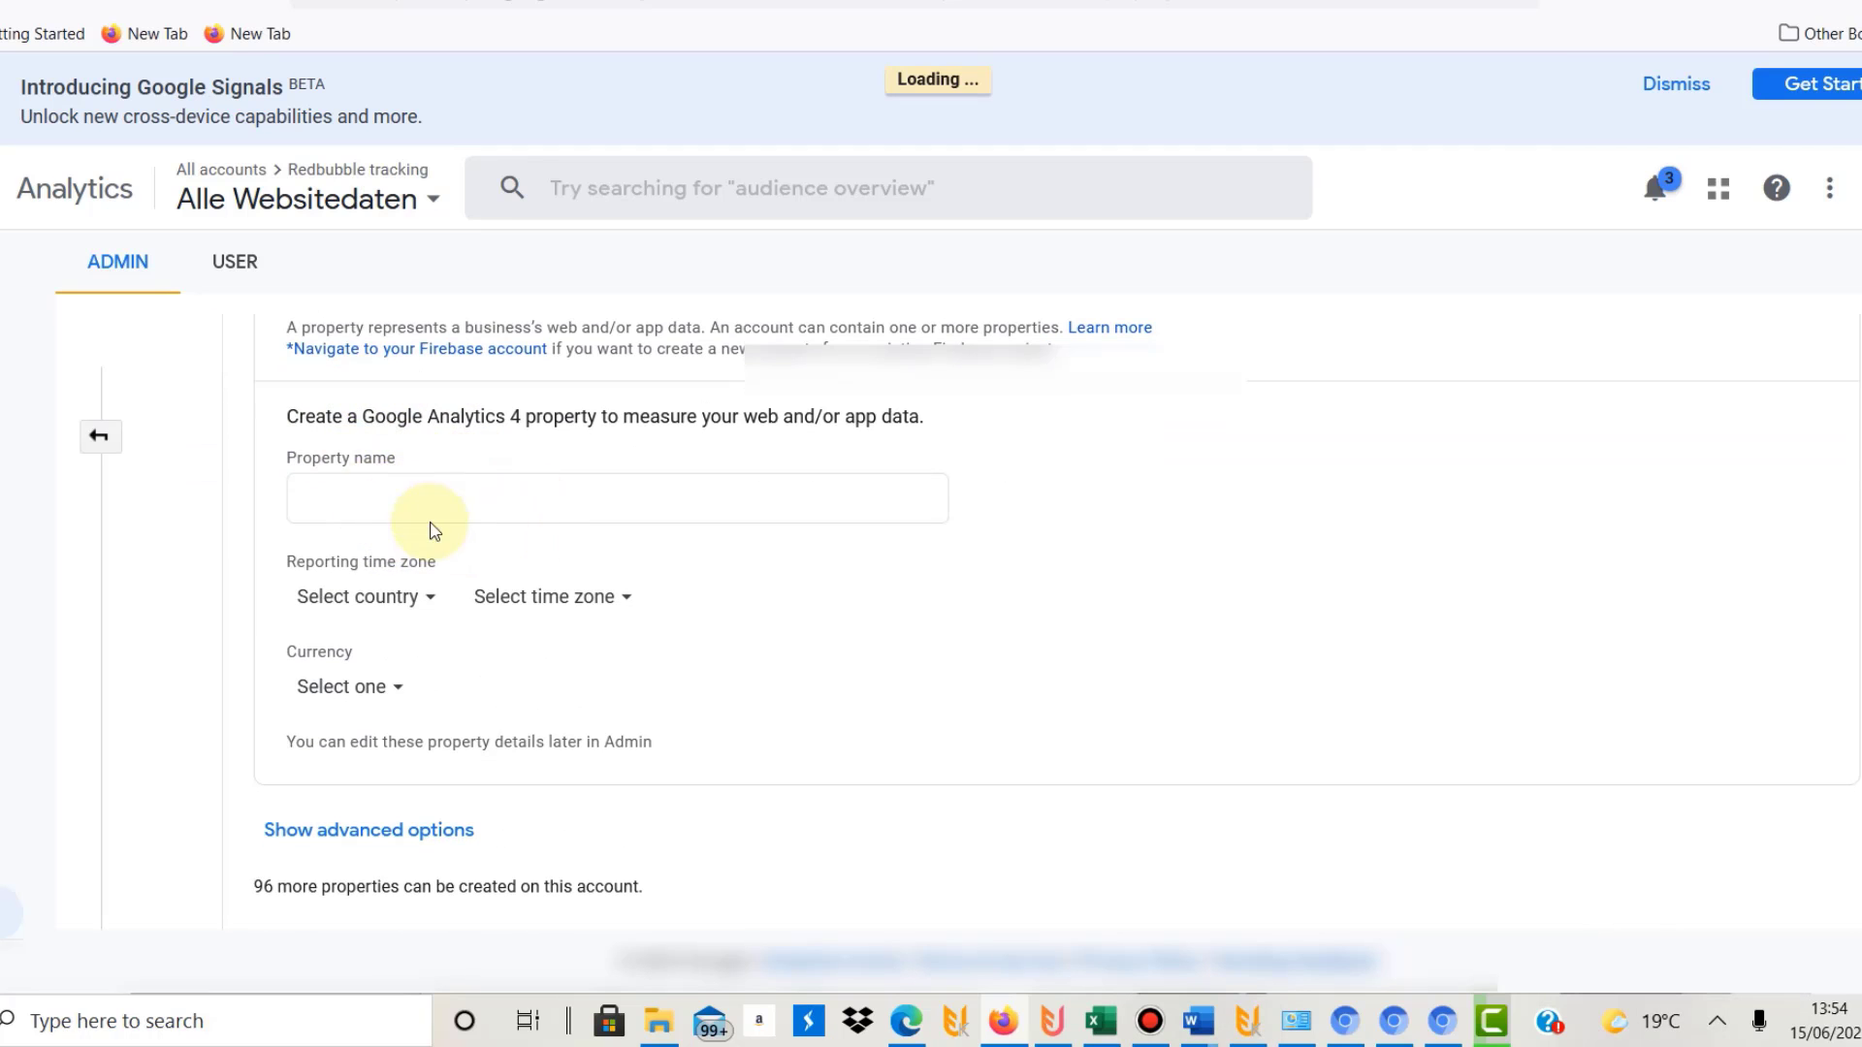
{"action": "left_click", "coordinate": [451, 505]}
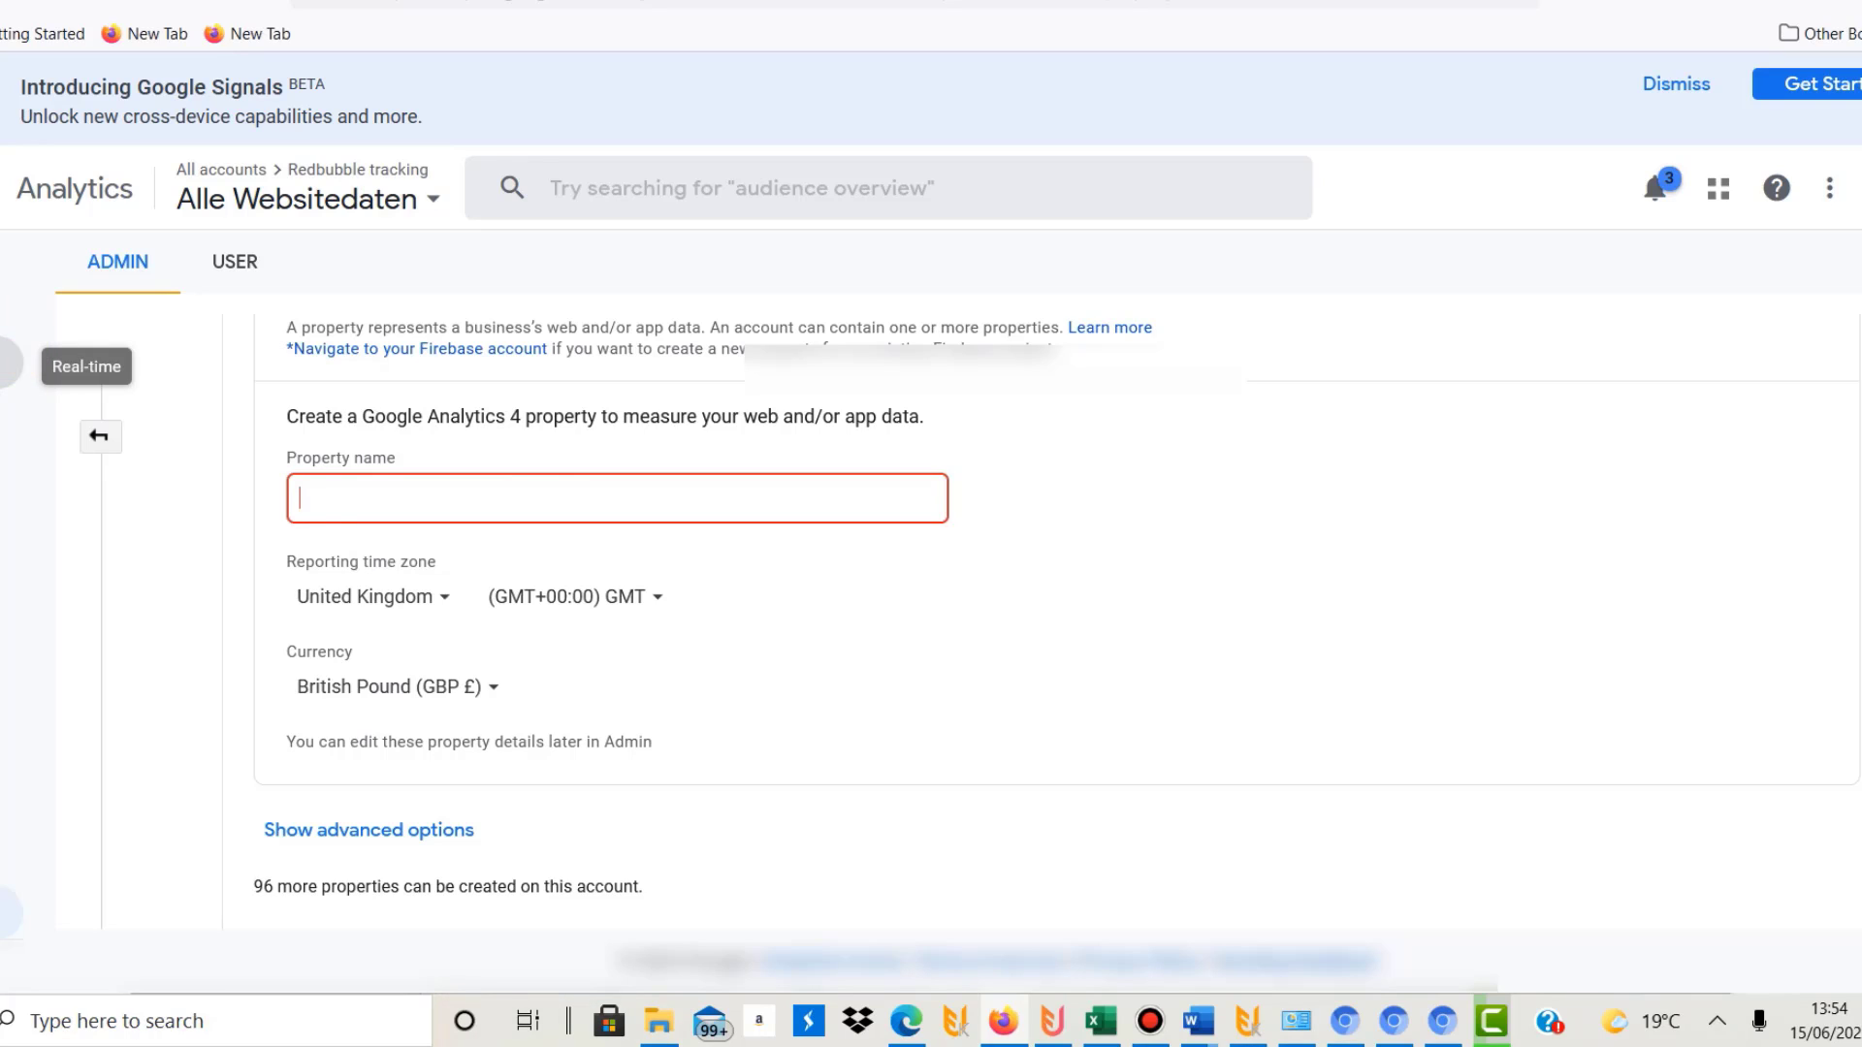
{"action": "type", "text": "Zazzle"}
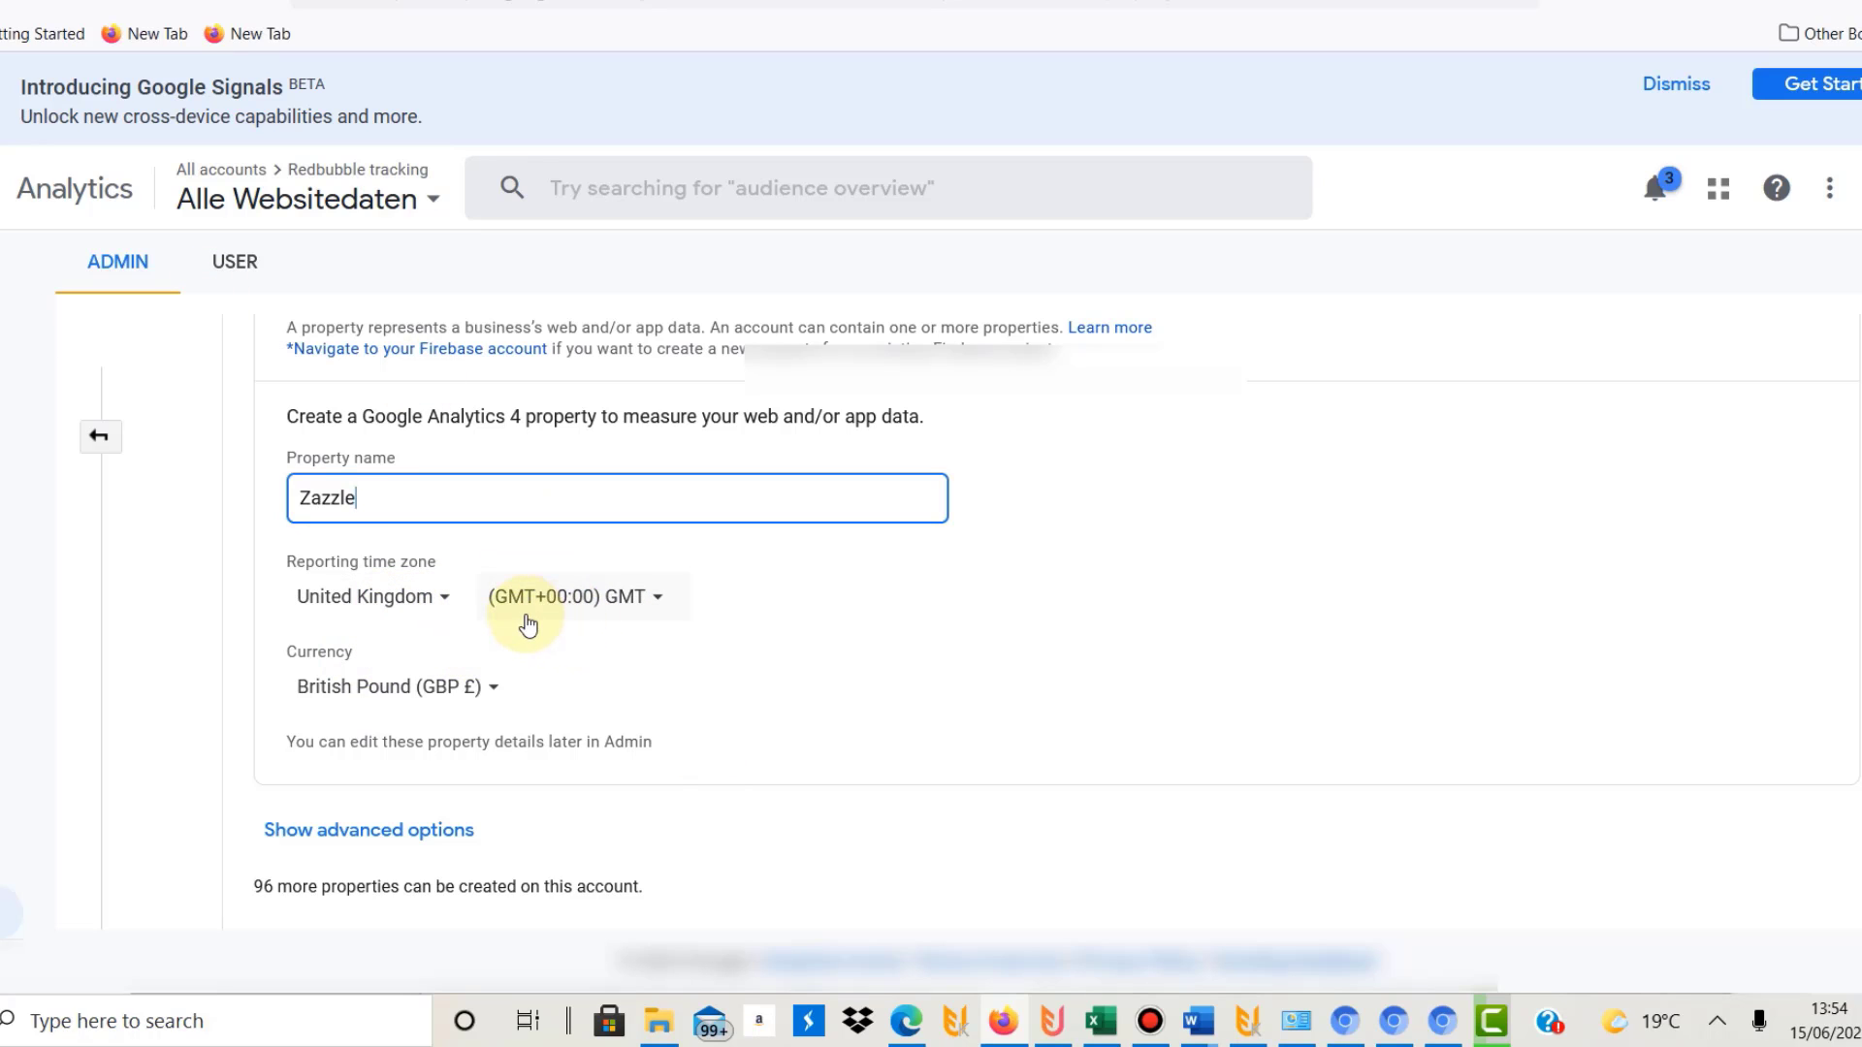
{"action": "scroll", "coordinate": [310, 568], "scroll_direction": "down", "scroll_amount": 1}
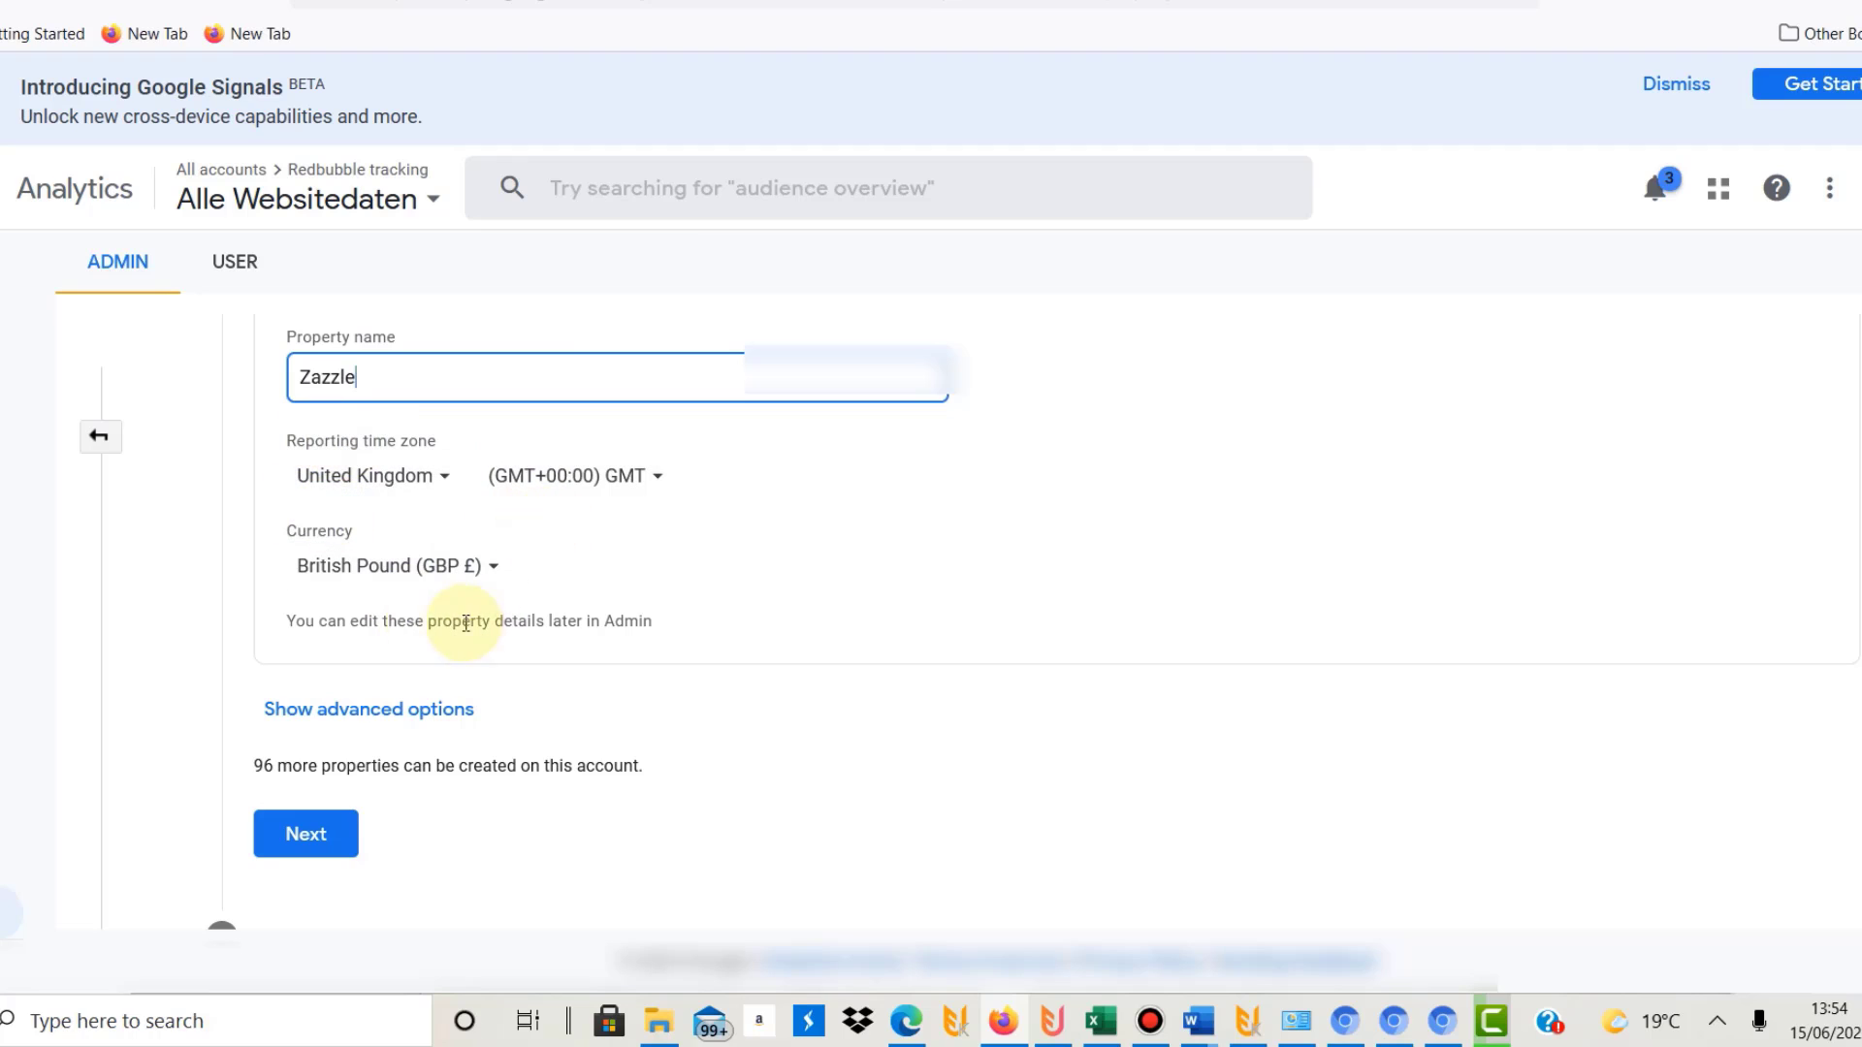
{"action": "left_click", "coordinate": [362, 718]}
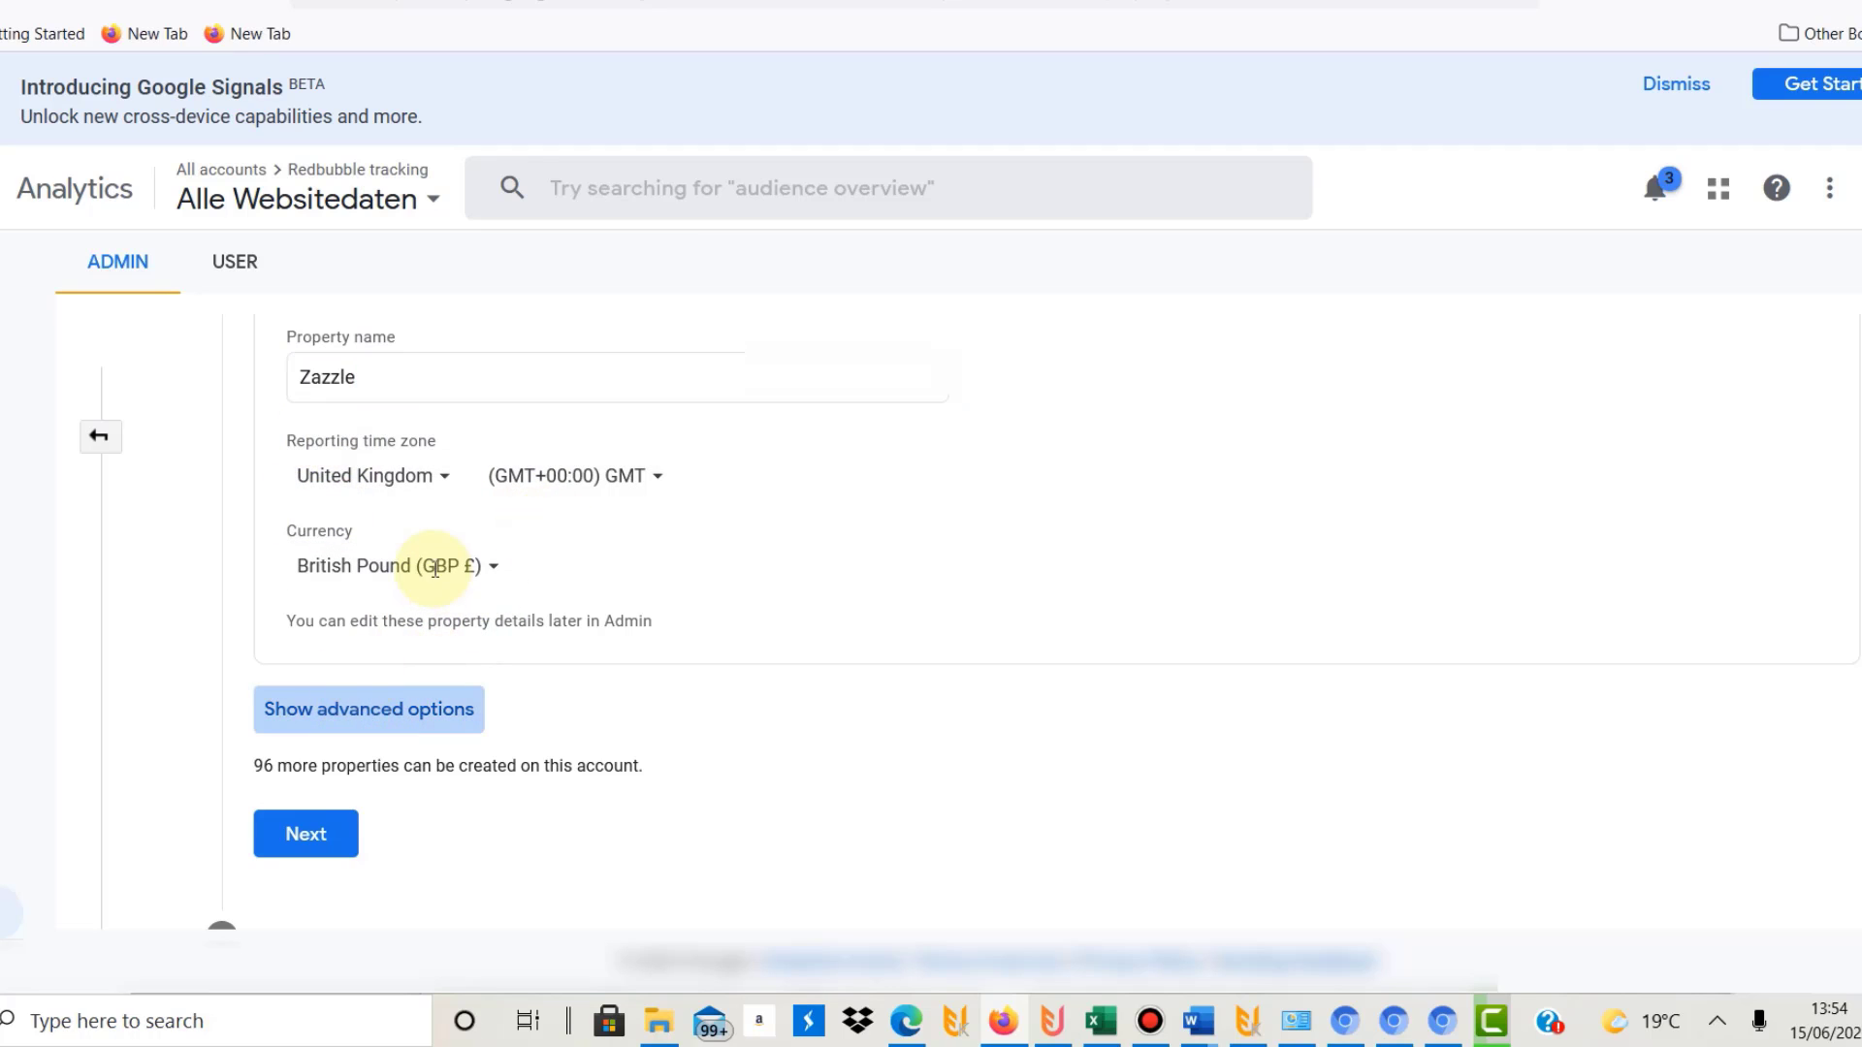
{"action": "scroll", "coordinate": [436, 603], "scroll_direction": "down", "scroll_amount": 1}
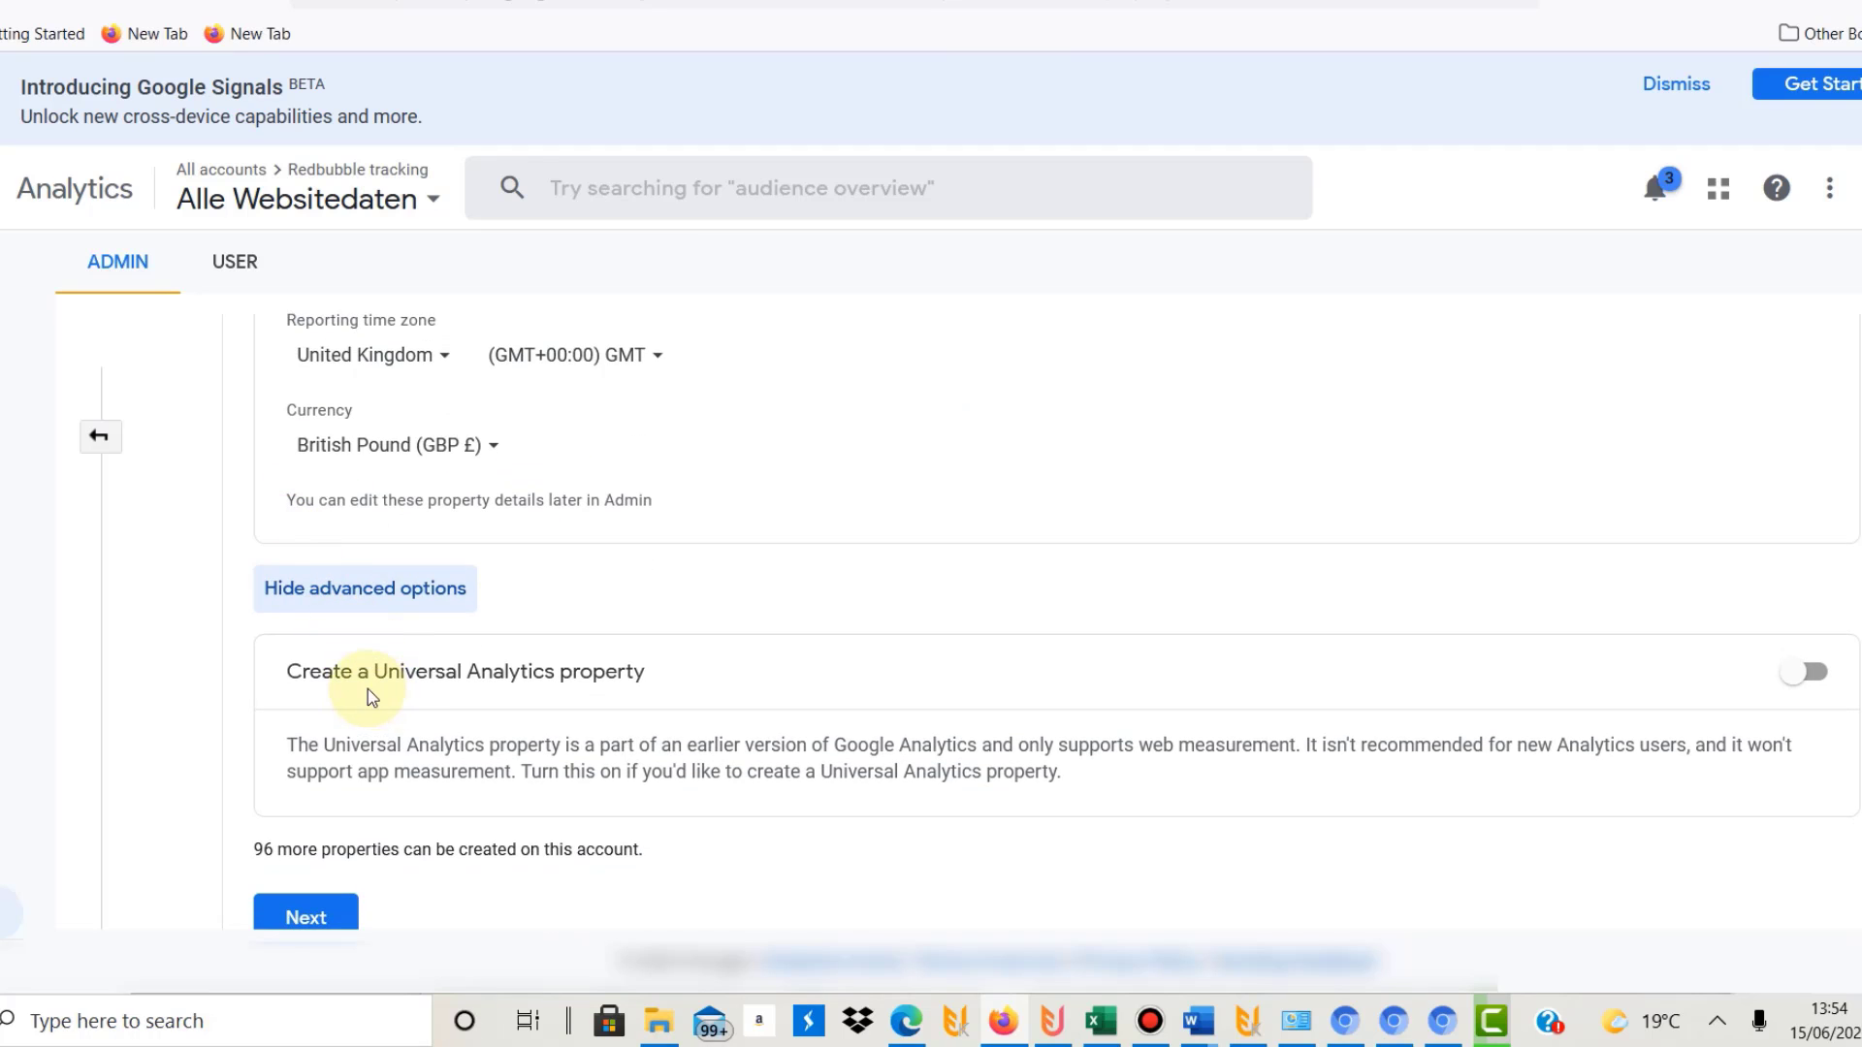
{"action": "left_click", "coordinate": [1795, 674]}
{"action": "scroll", "coordinate": [1146, 528], "scroll_direction": "down", "scroll_amount": 1}
{"action": "left_click", "coordinate": [495, 729]}
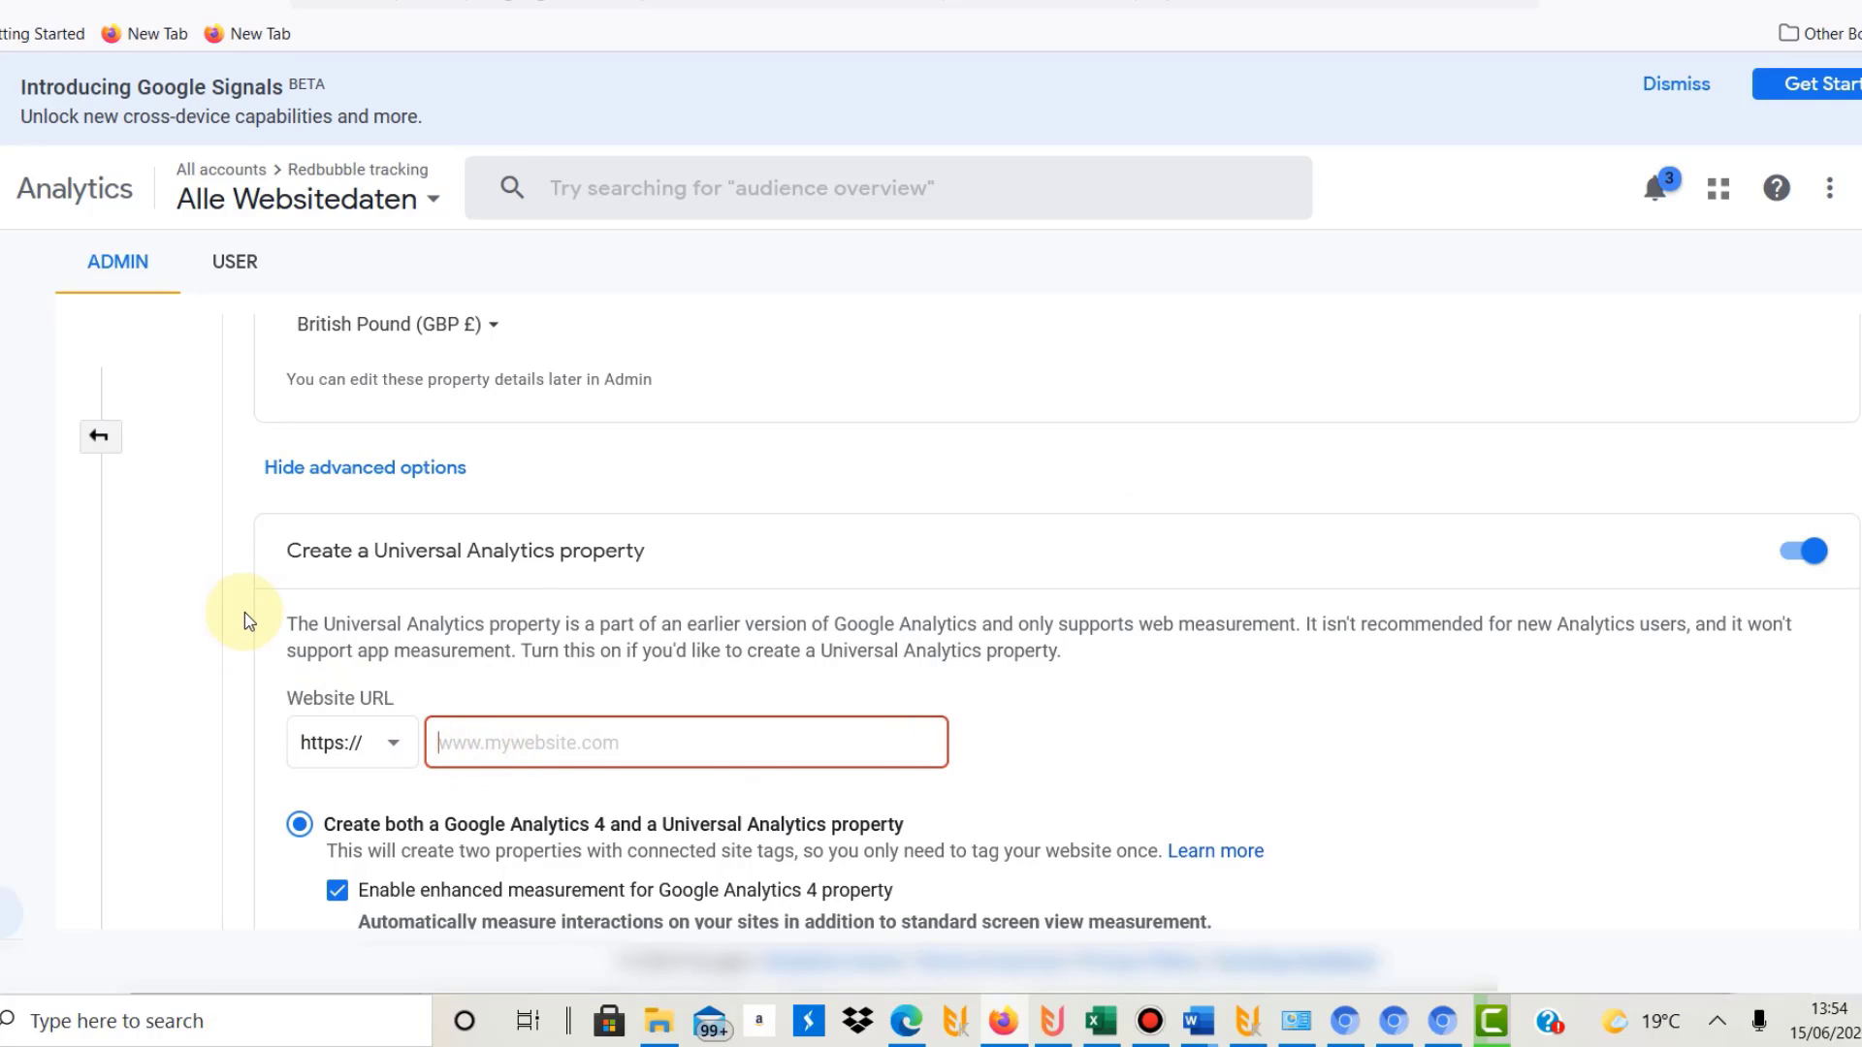
{"action": "type", "text": "www.zazzle.co.u"}
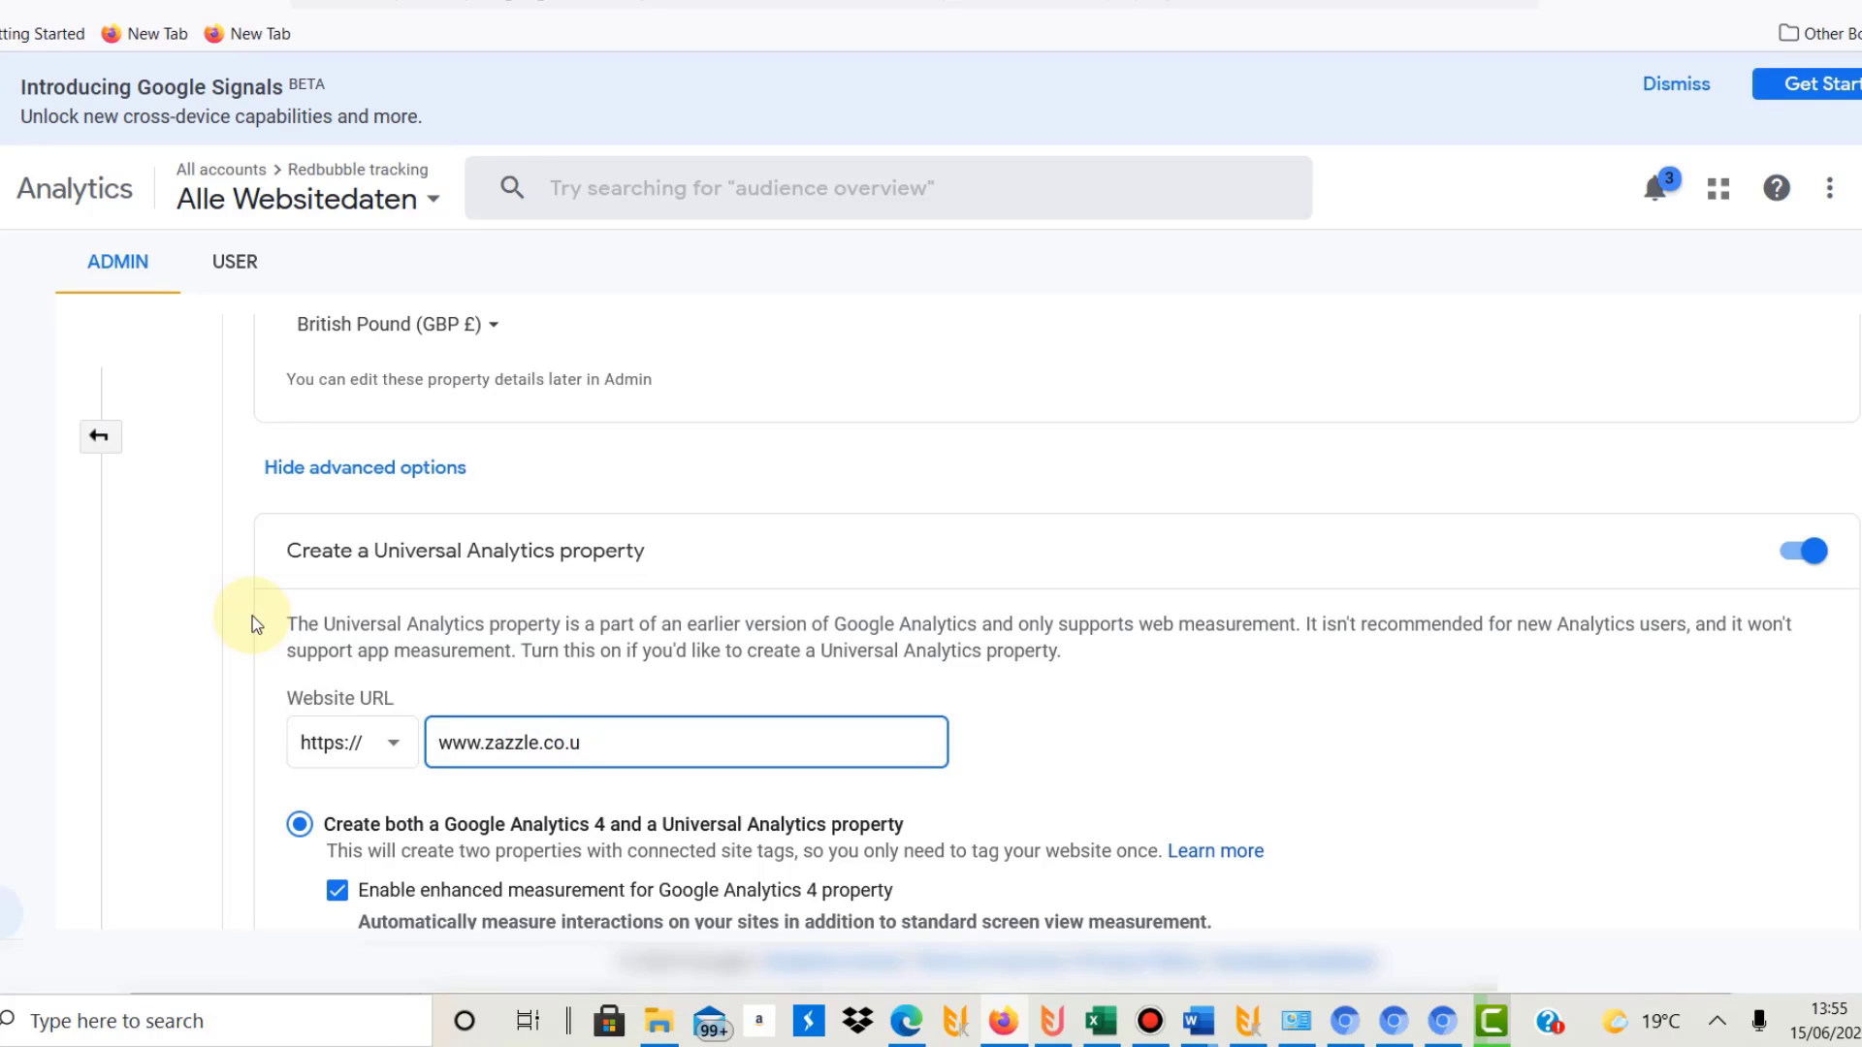
{"action": "type", "text": "k"}
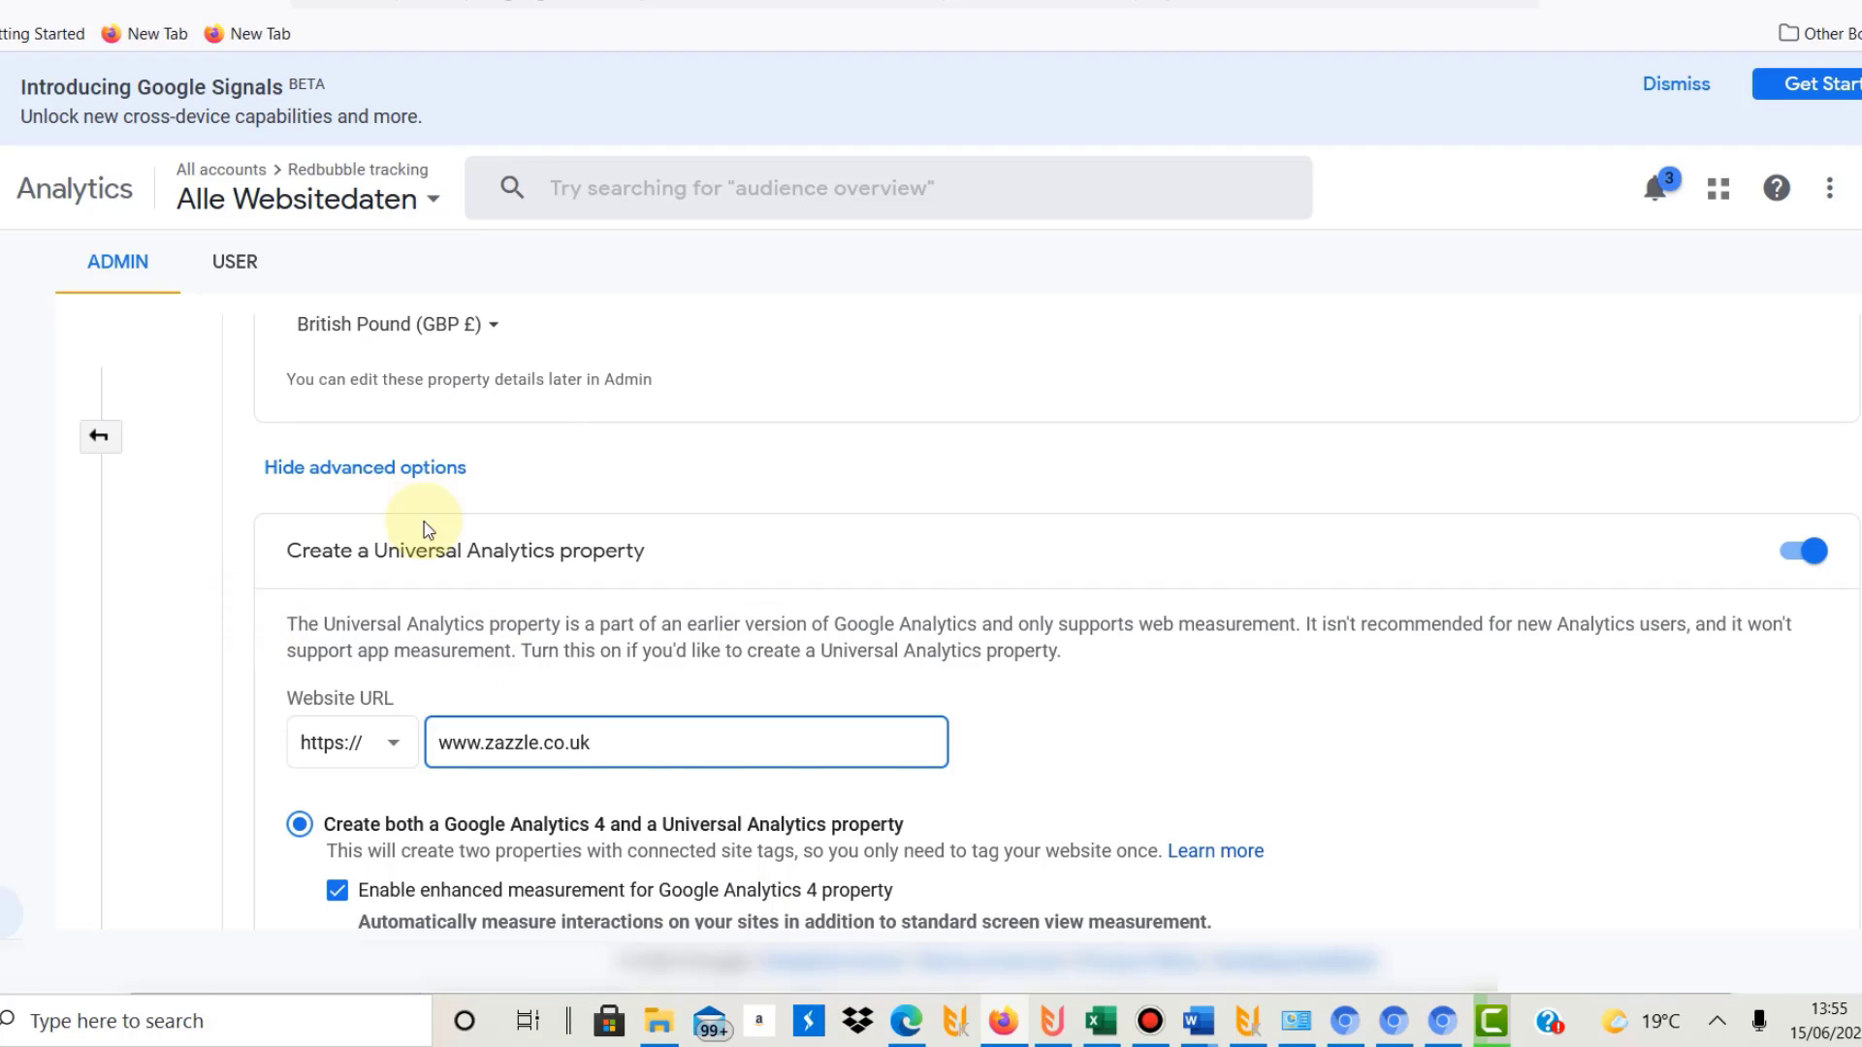
- Choose to create a Universal Analytics property only and continue to business information
{"action": "scroll", "coordinate": [291, 669], "scroll_direction": "down", "scroll_amount": 3}
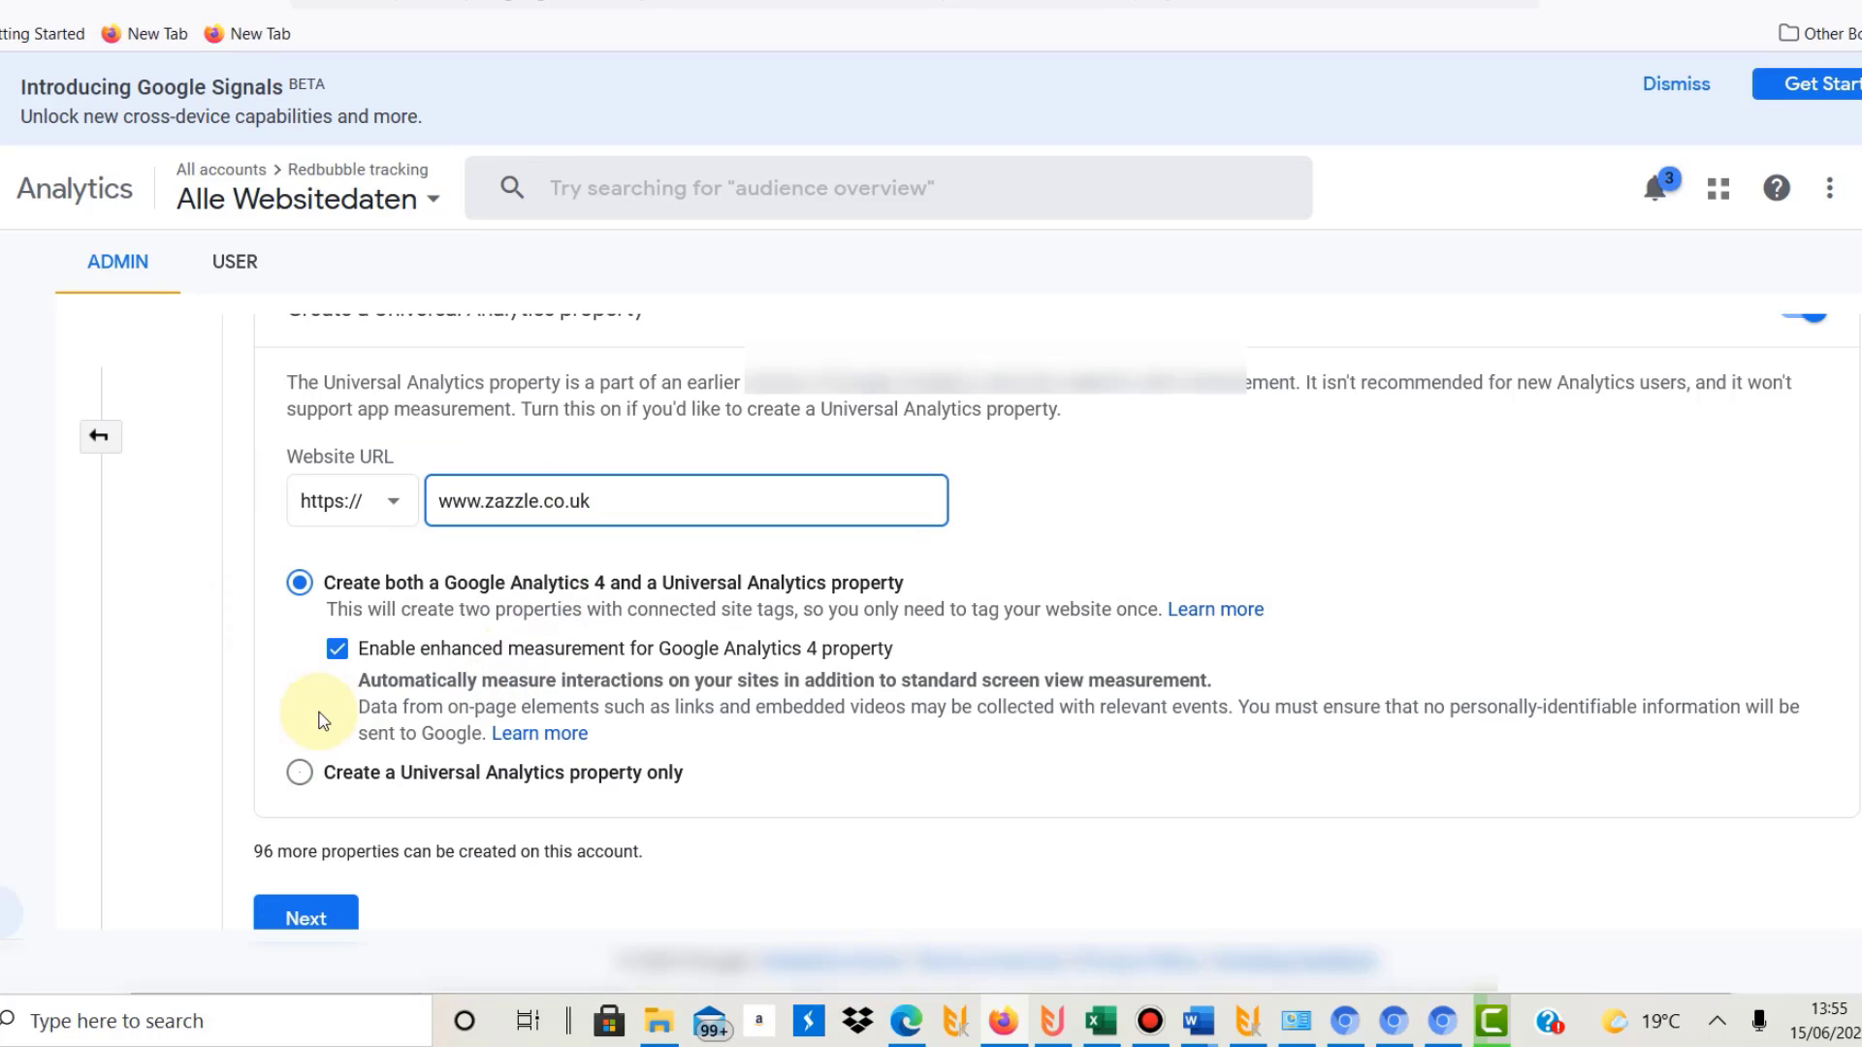
{"action": "left_click", "coordinate": [298, 771]}
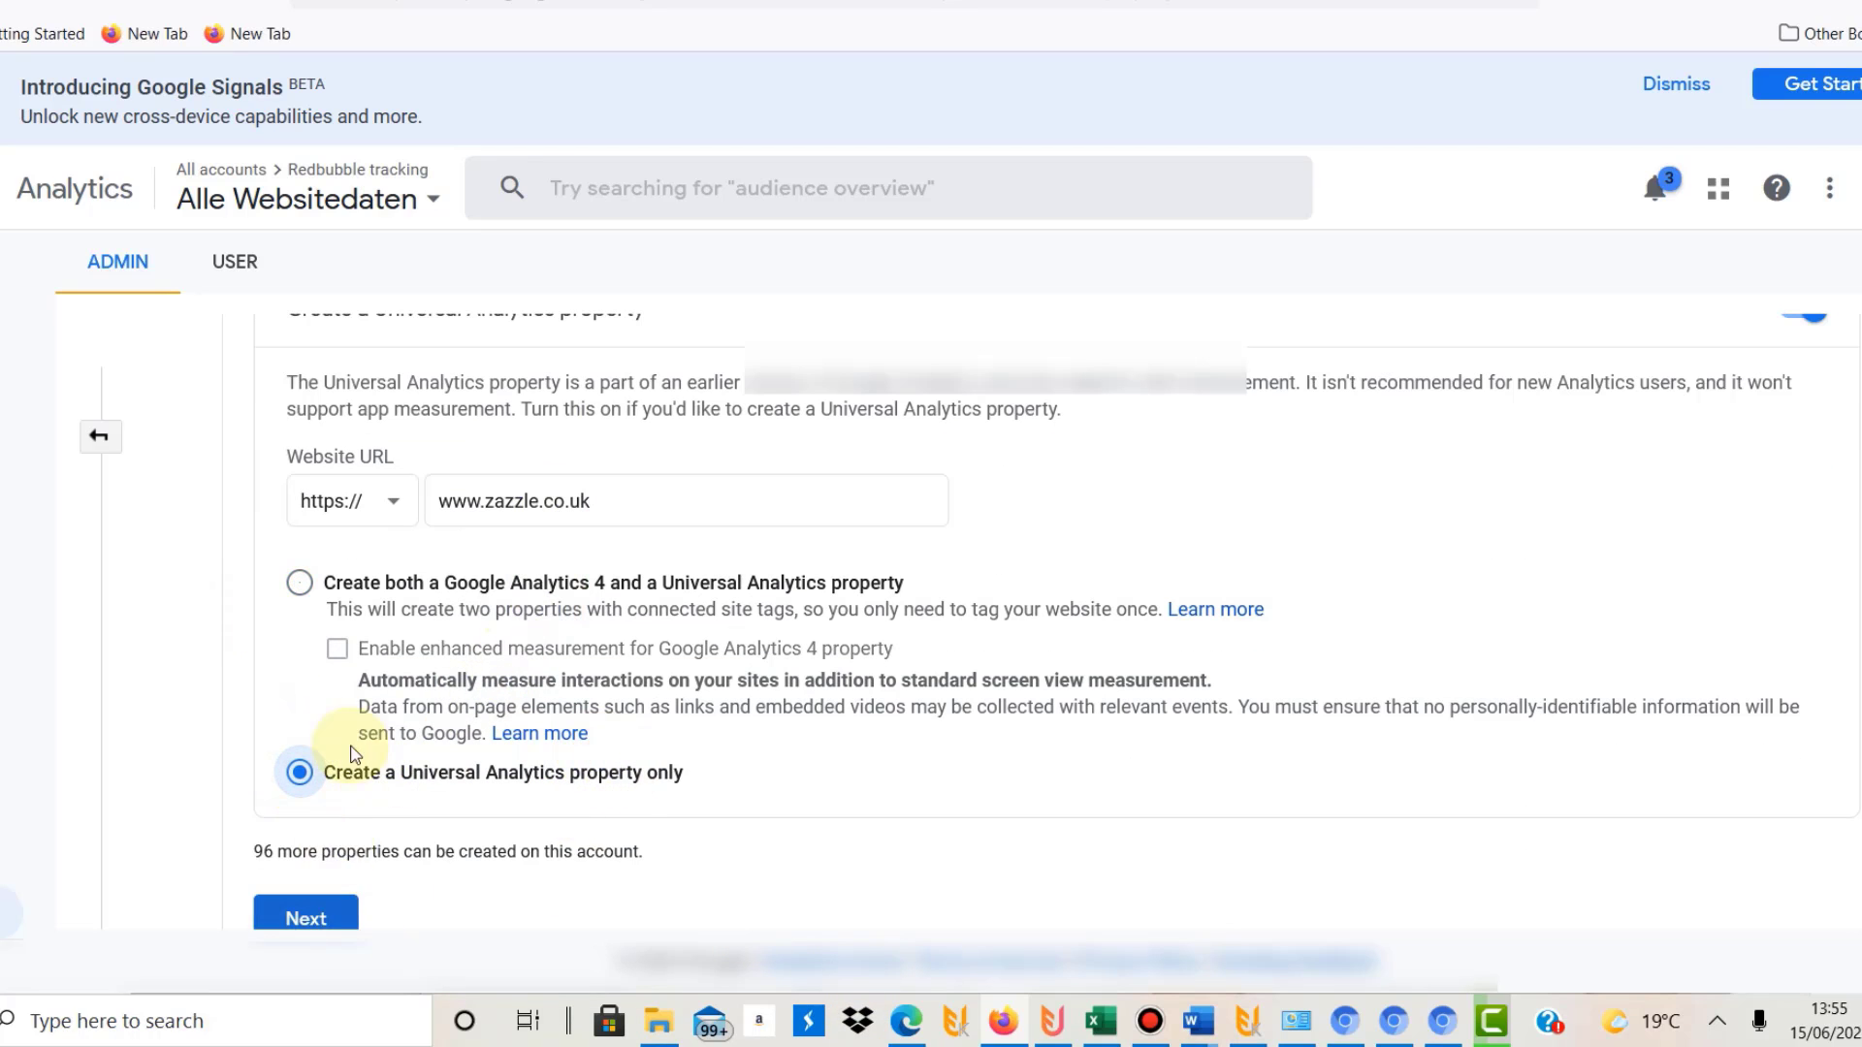
{"action": "scroll", "coordinate": [310, 771], "scroll_direction": "down", "scroll_amount": 2}
{"action": "left_click", "coordinate": [320, 781]}
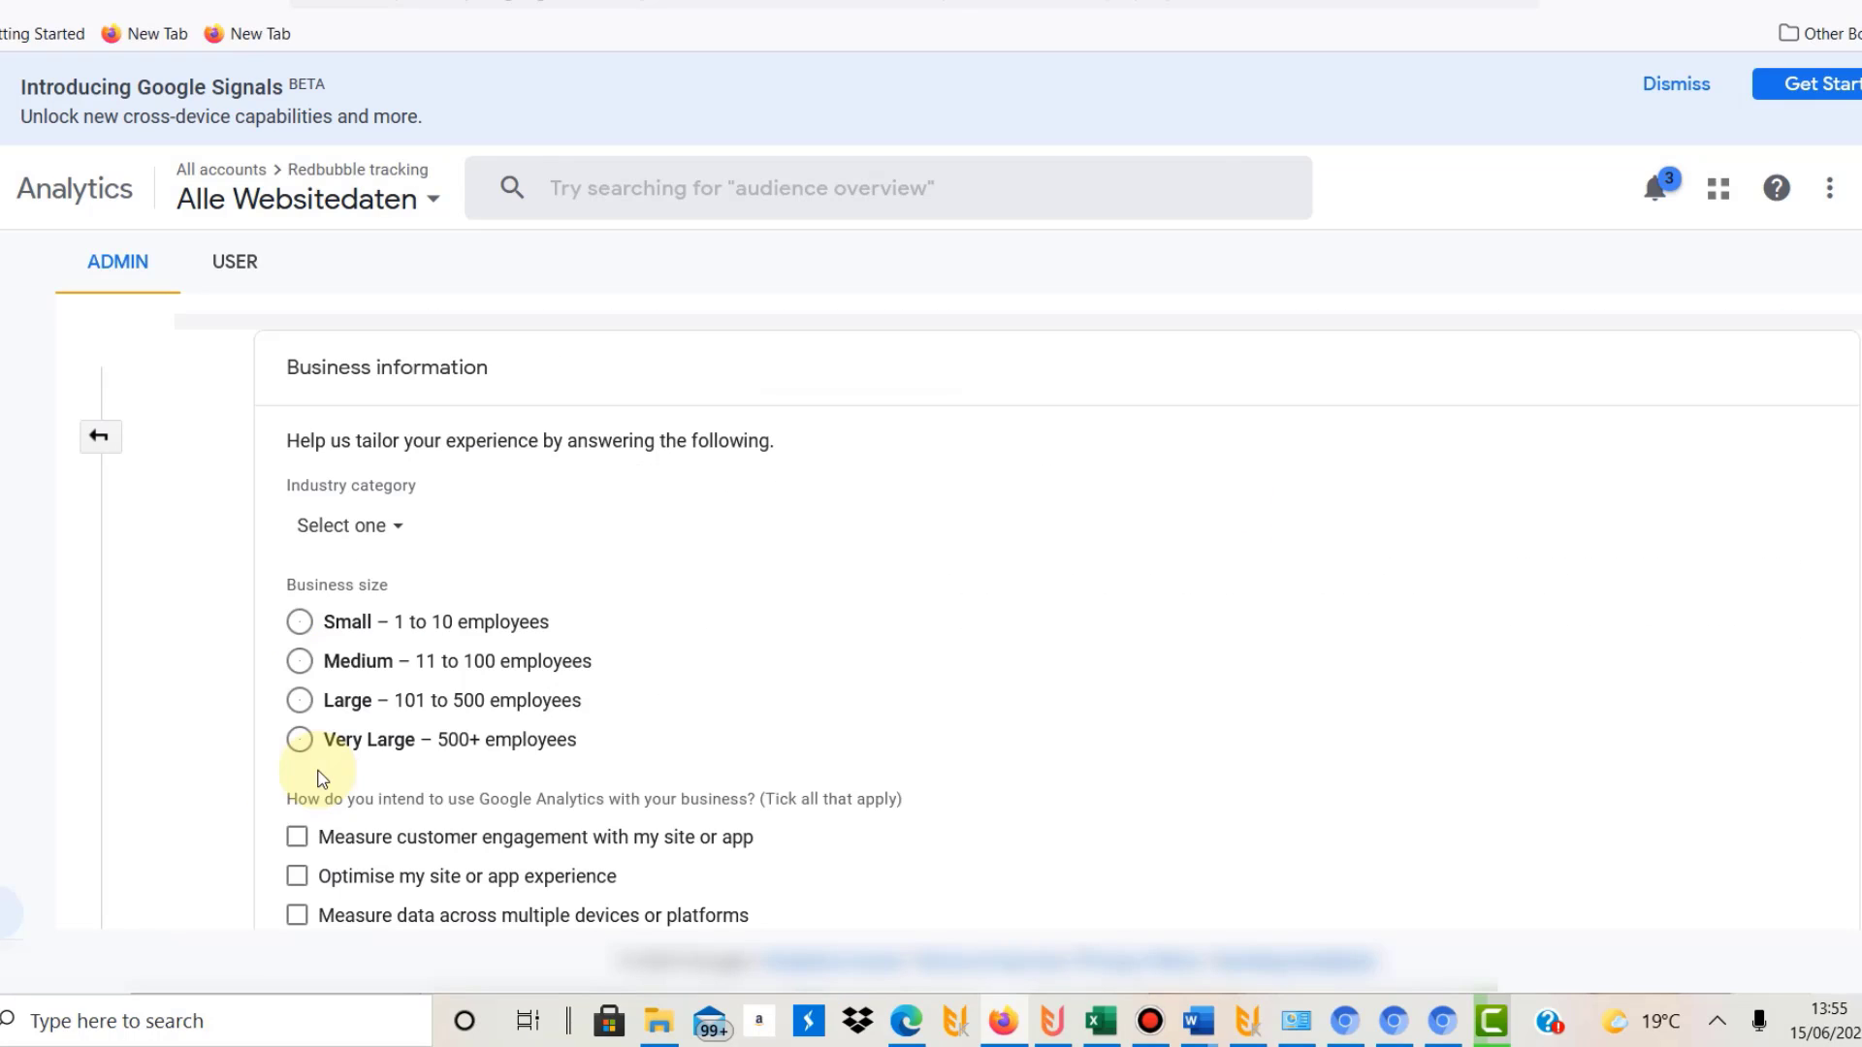
- Set industry Arts & entertainment, Small business size, multi-device measurement, and create the property
{"action": "left_click", "coordinate": [342, 525]}
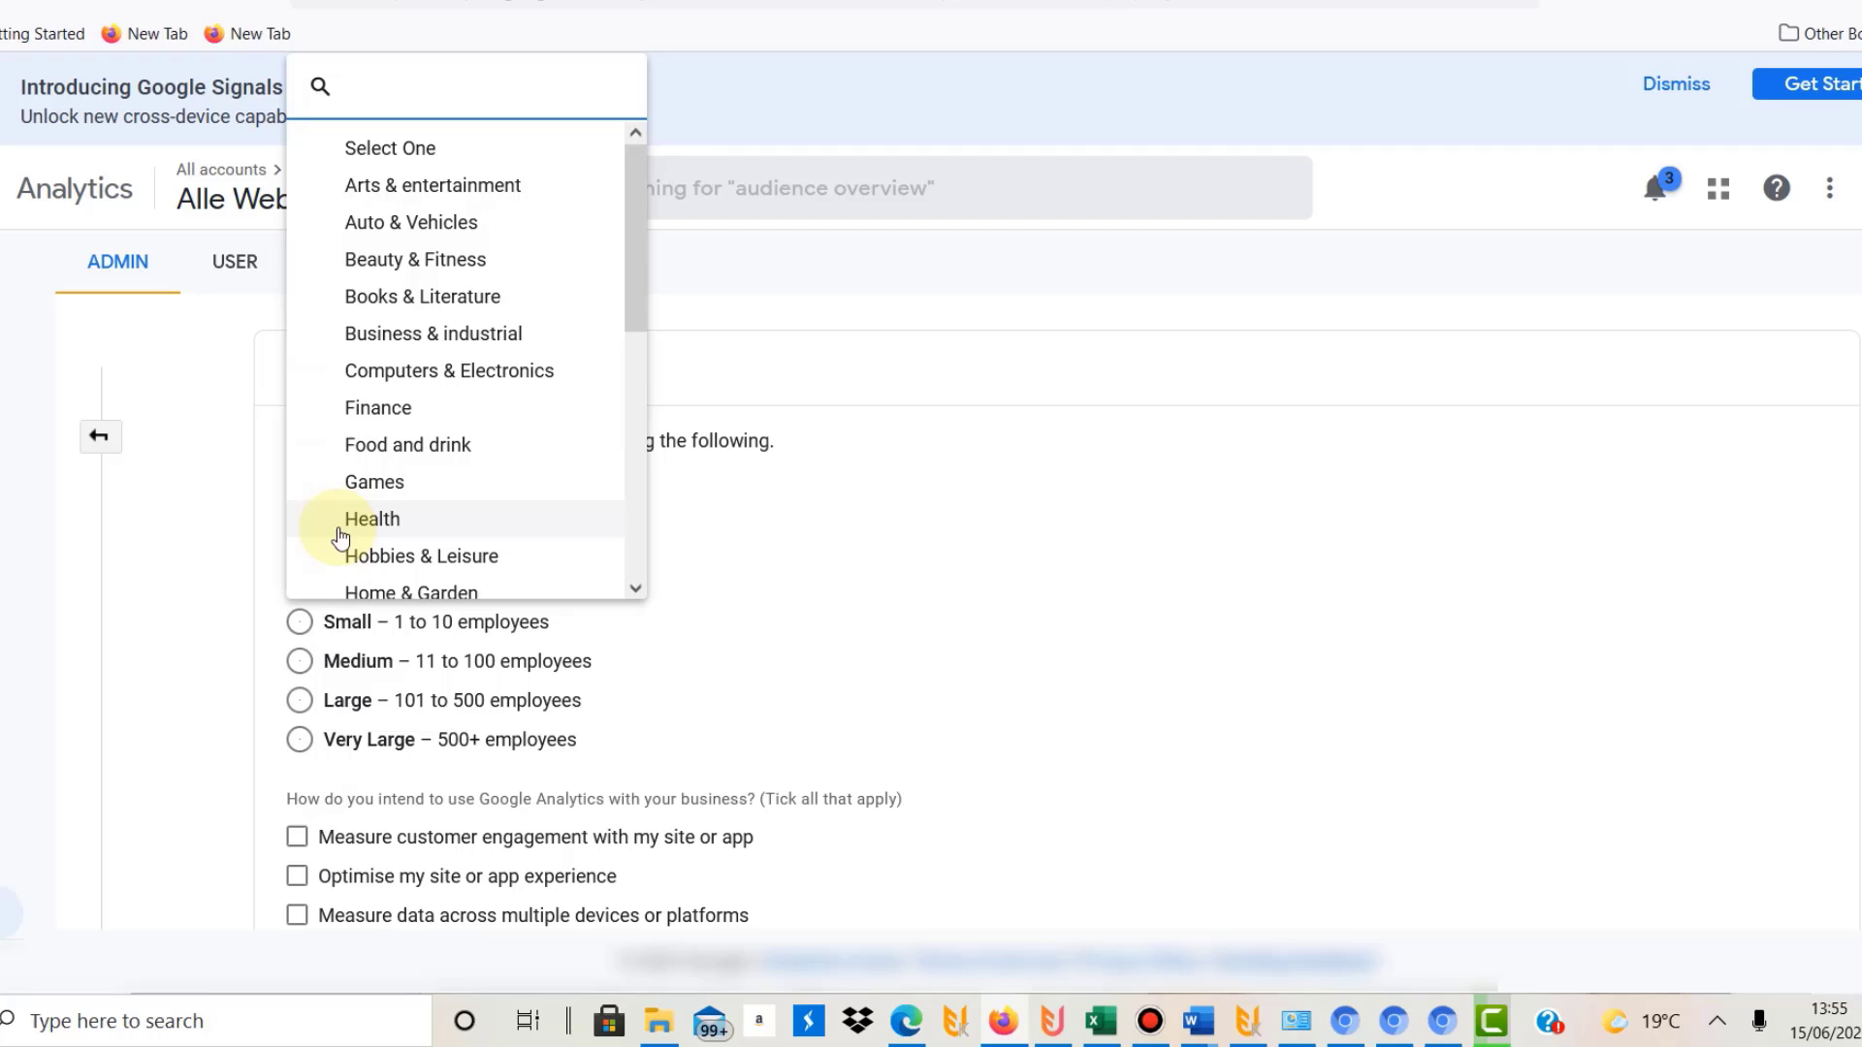
{"action": "left_click", "coordinate": [436, 187]}
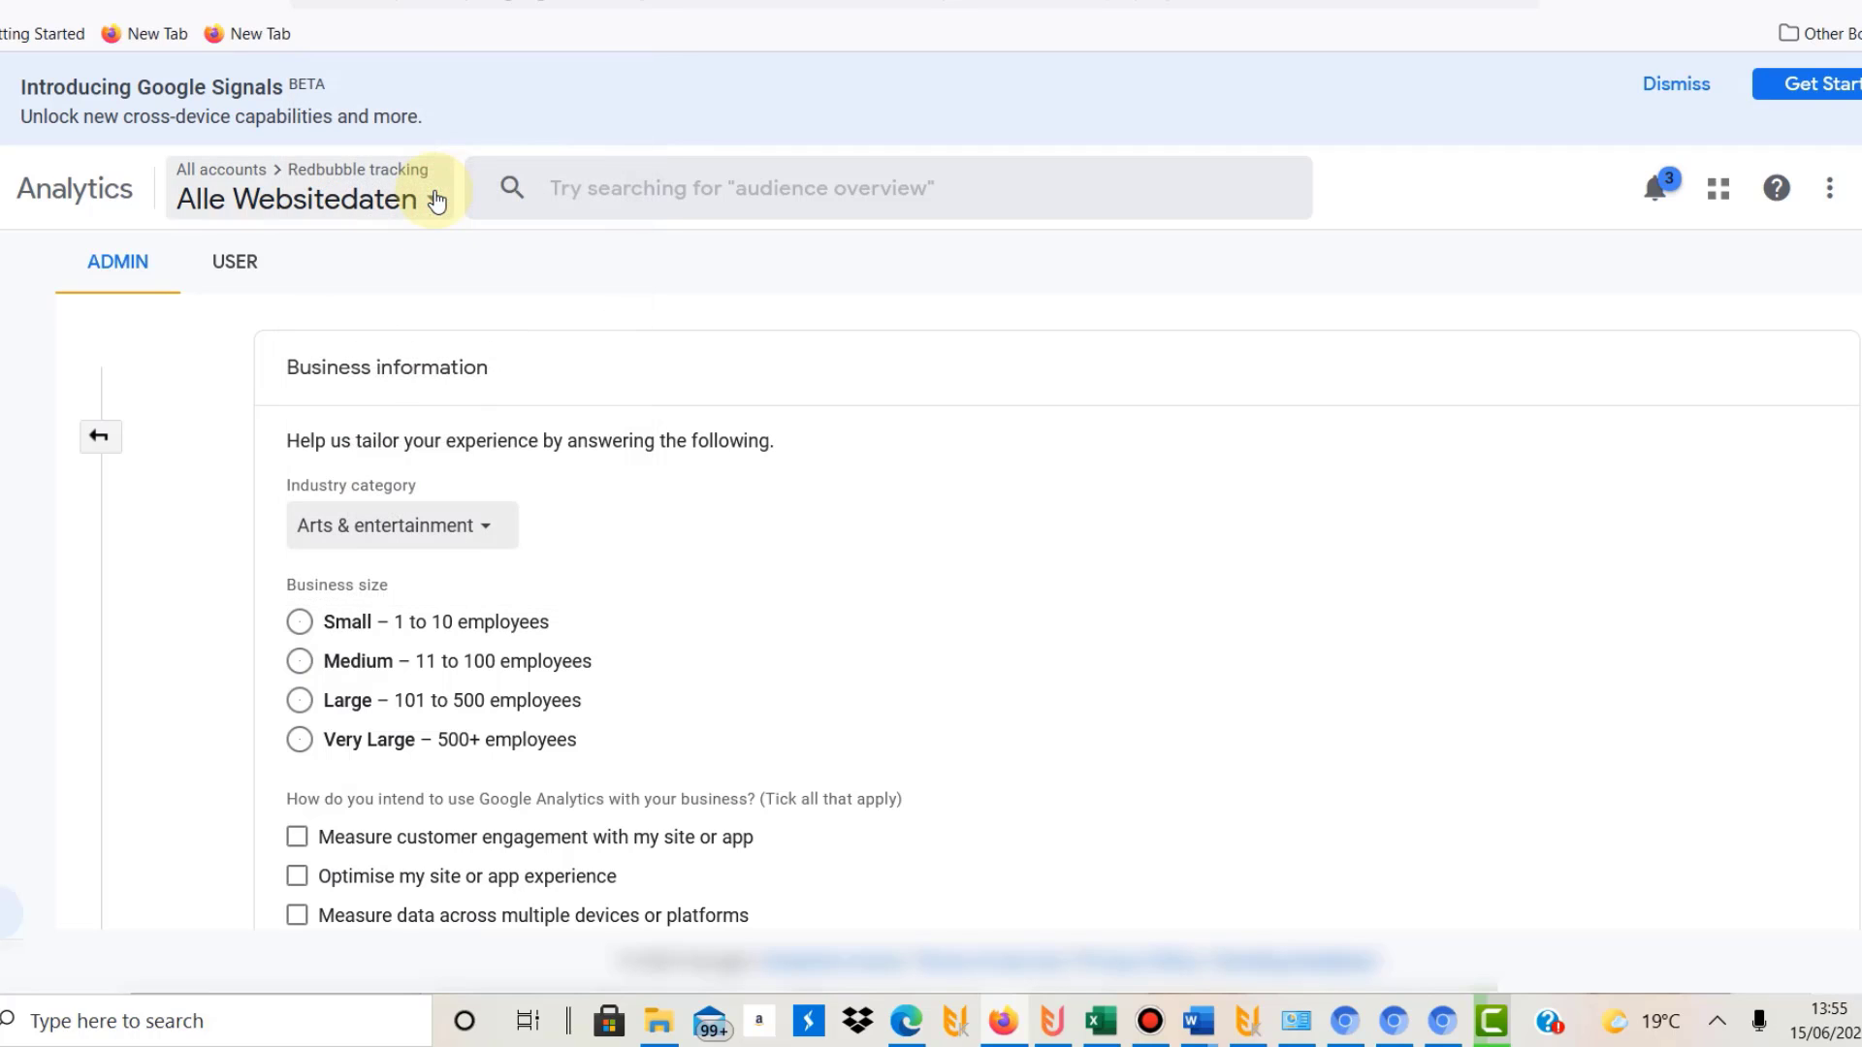
{"action": "left_click", "coordinate": [299, 621]}
{"action": "scroll", "coordinate": [330, 543], "scroll_direction": "down", "scroll_amount": 4}
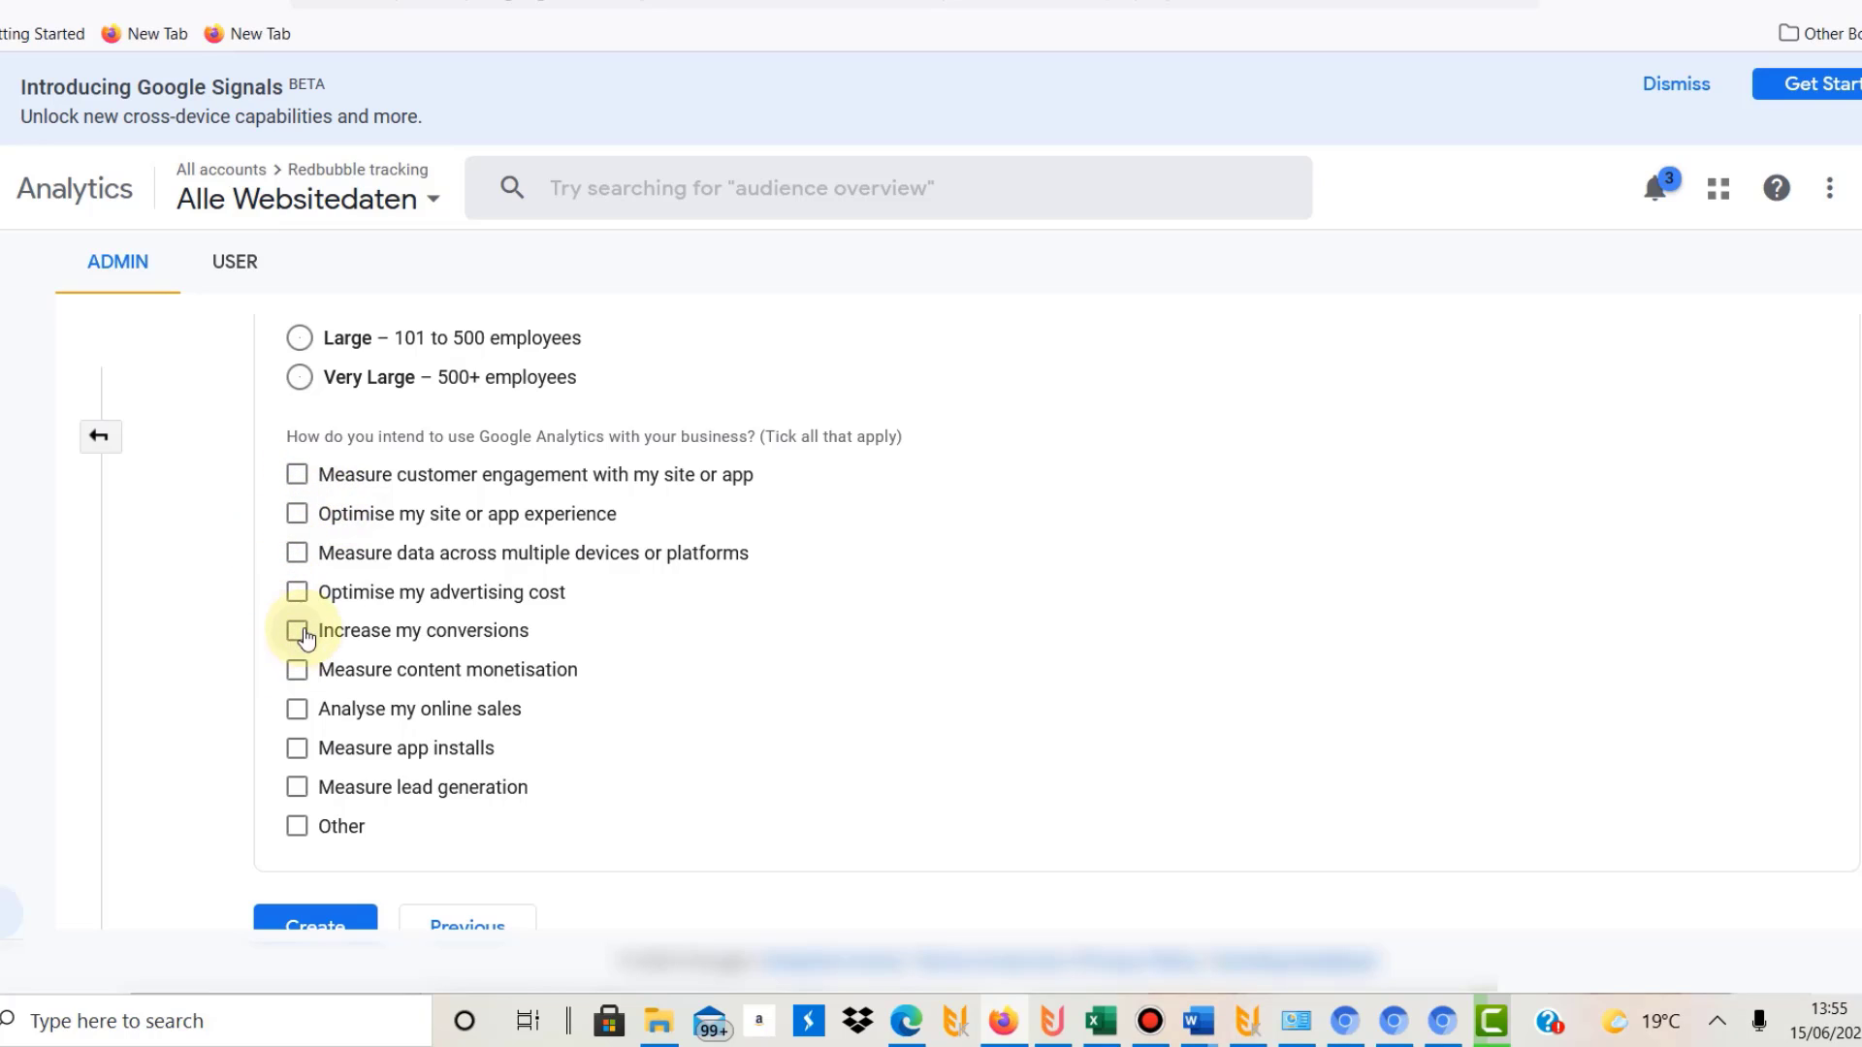
{"action": "left_click", "coordinate": [308, 558]}
{"action": "scroll", "coordinate": [231, 698], "scroll_direction": "down", "scroll_amount": 2}
{"action": "left_click", "coordinate": [312, 878]}
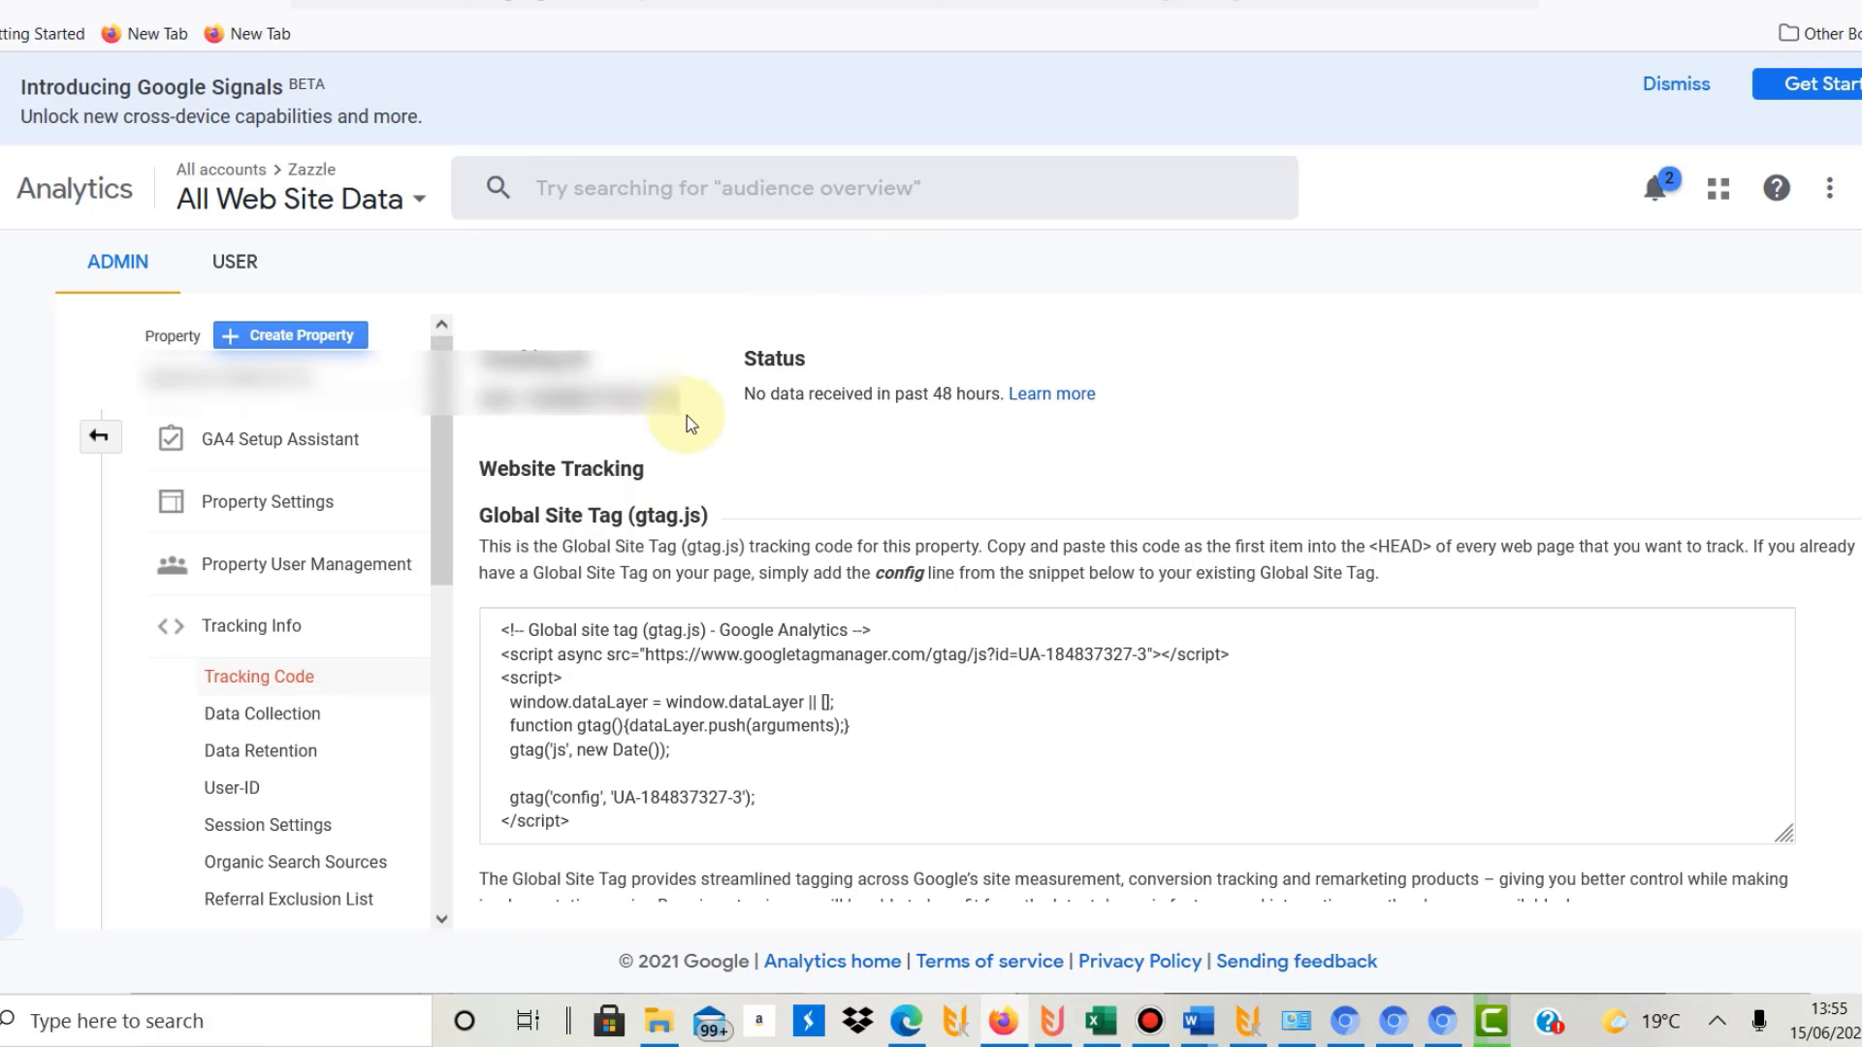
- Copy the new property's tracking ID from the Tracking Code page and return to Zazzle
{"action": "left_click_drag", "start_coordinate": [692, 423], "coordinate": [486, 397]}
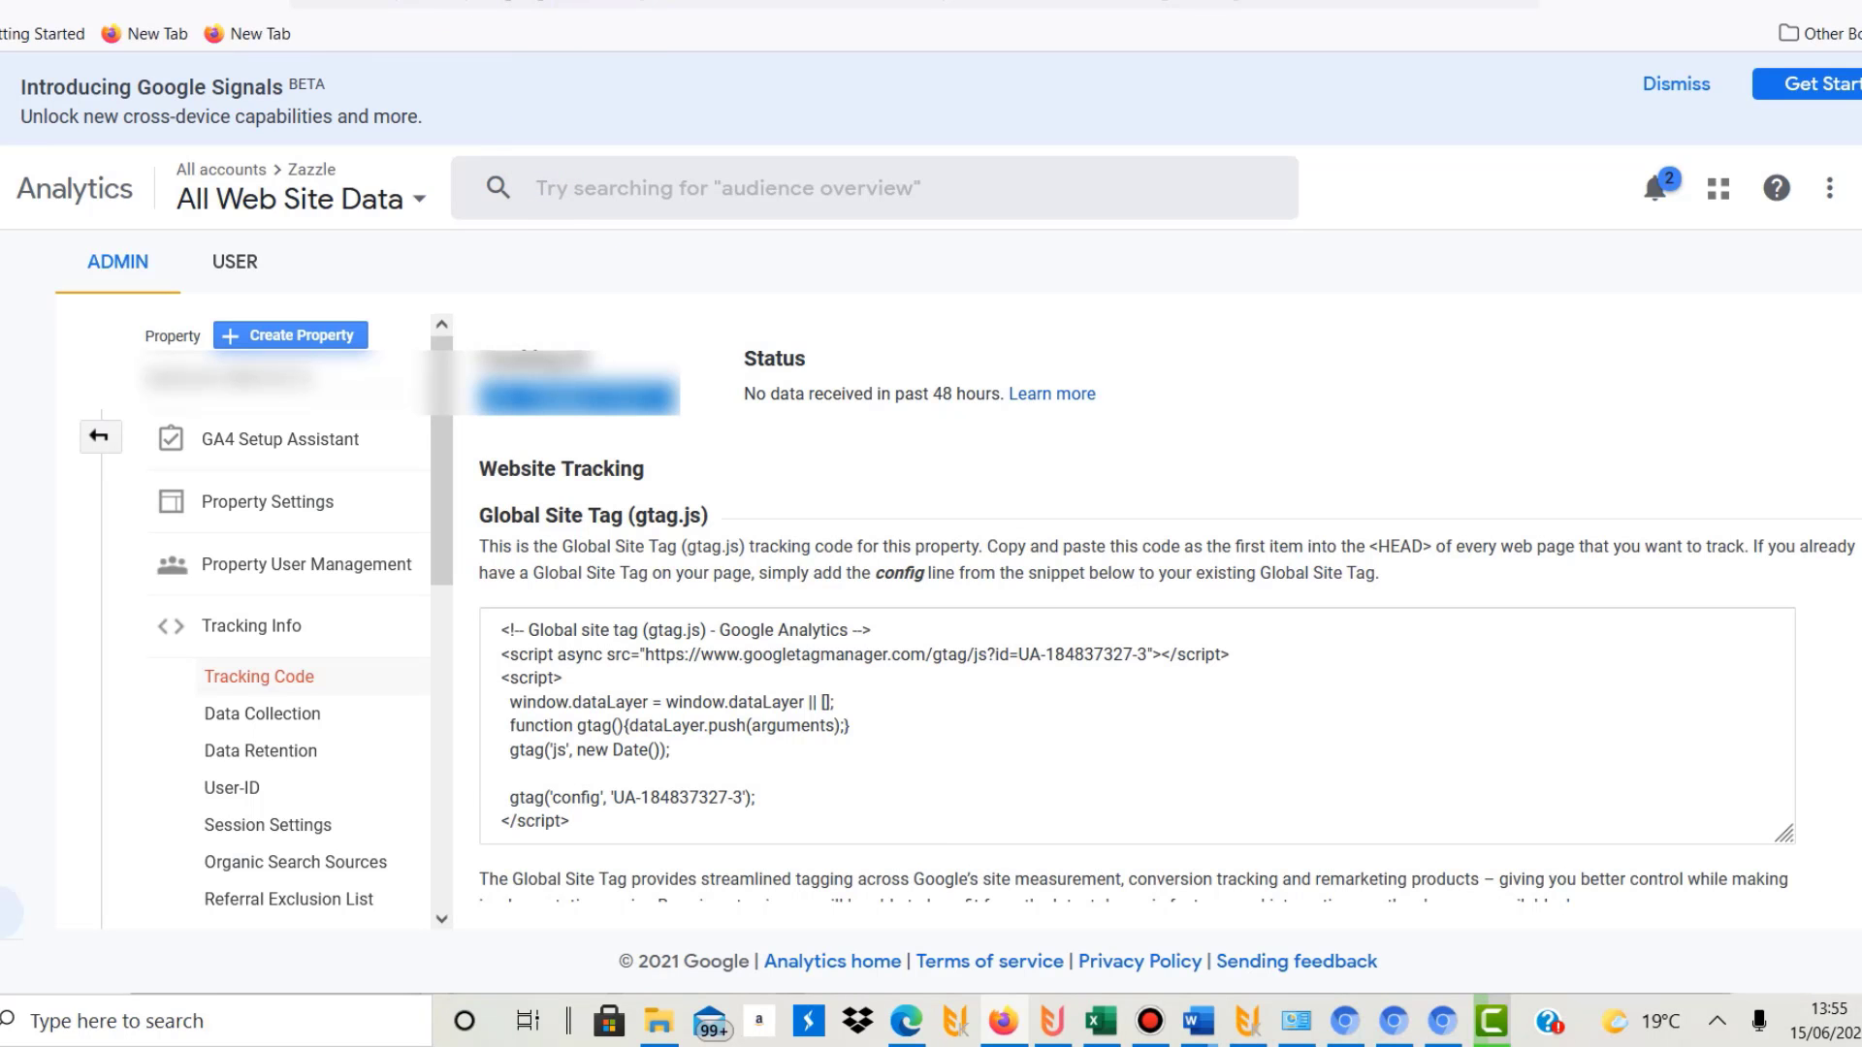
{"action": "key", "text": "ctrl+Tab"}
{"action": "key", "text": "ctrl+Tab"}
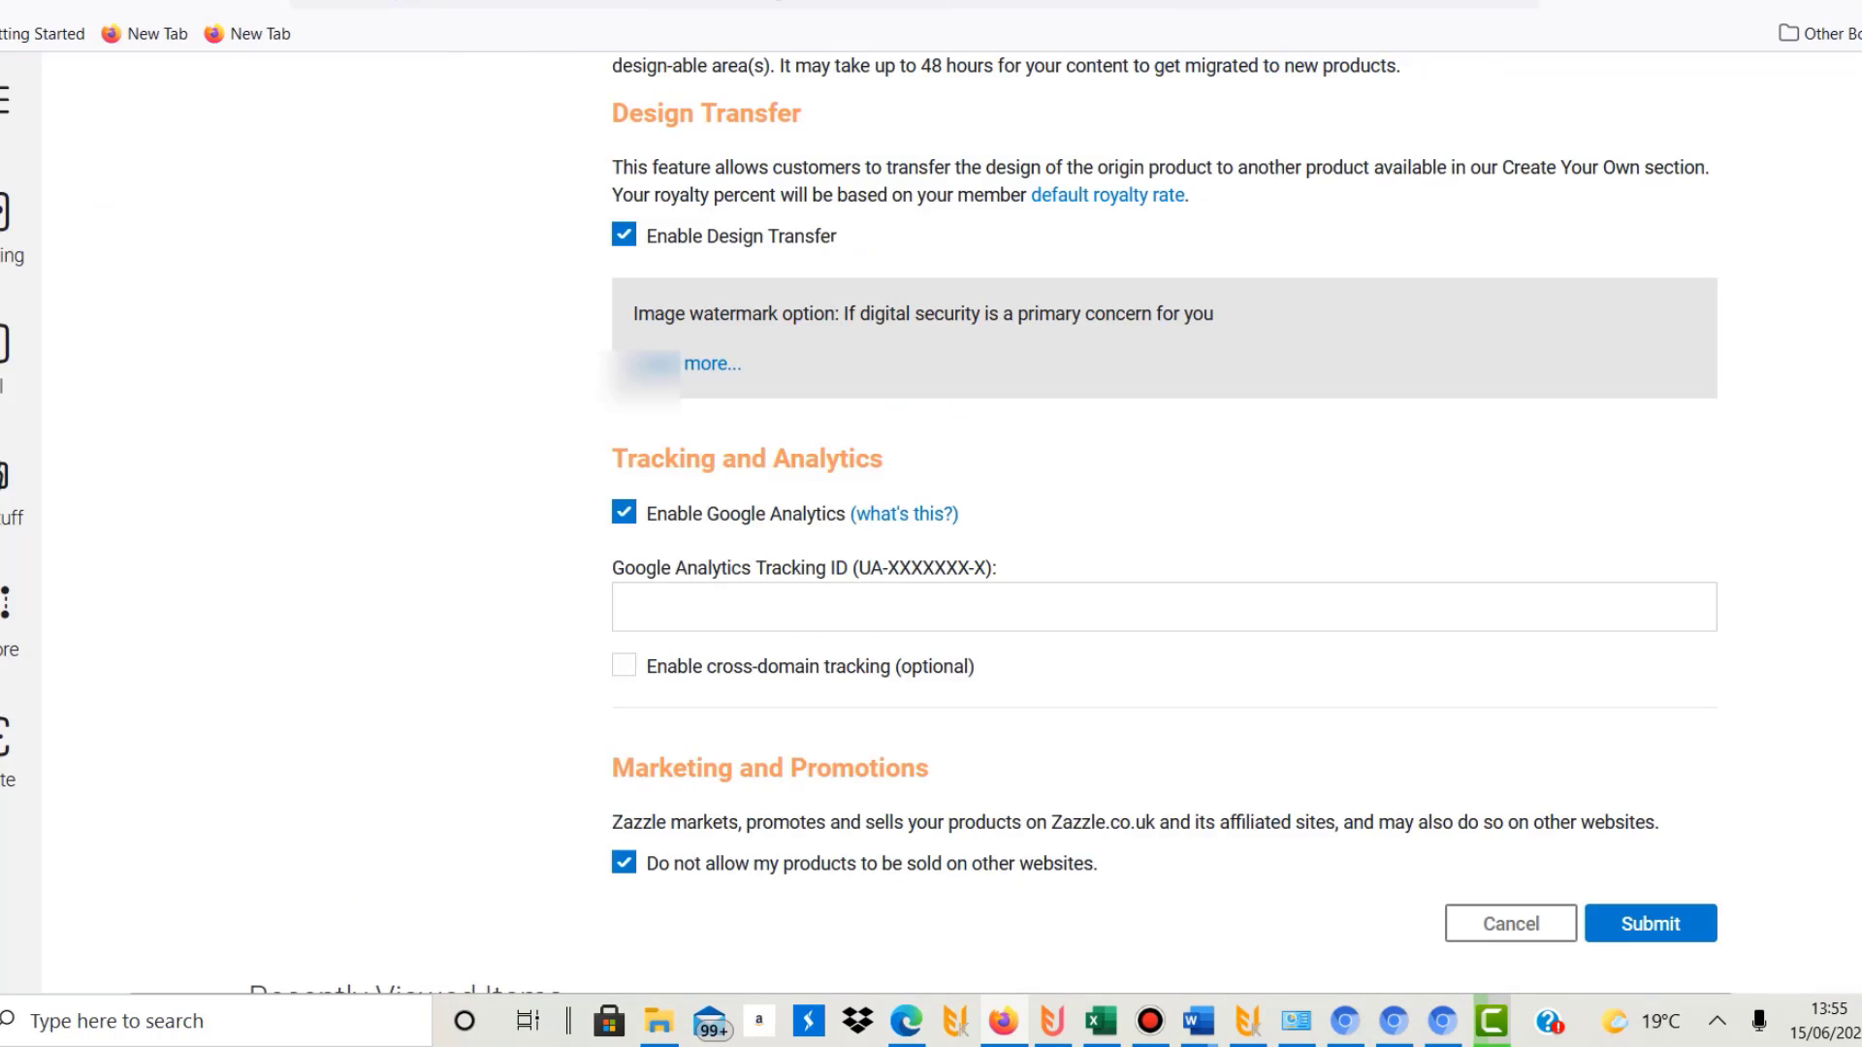
- Paste the copied ID into the Google Analytics Tracking ID field and submit the settings
{"action": "left_click", "coordinate": [692, 589]}
{"action": "key", "text": "ctrl+v"}
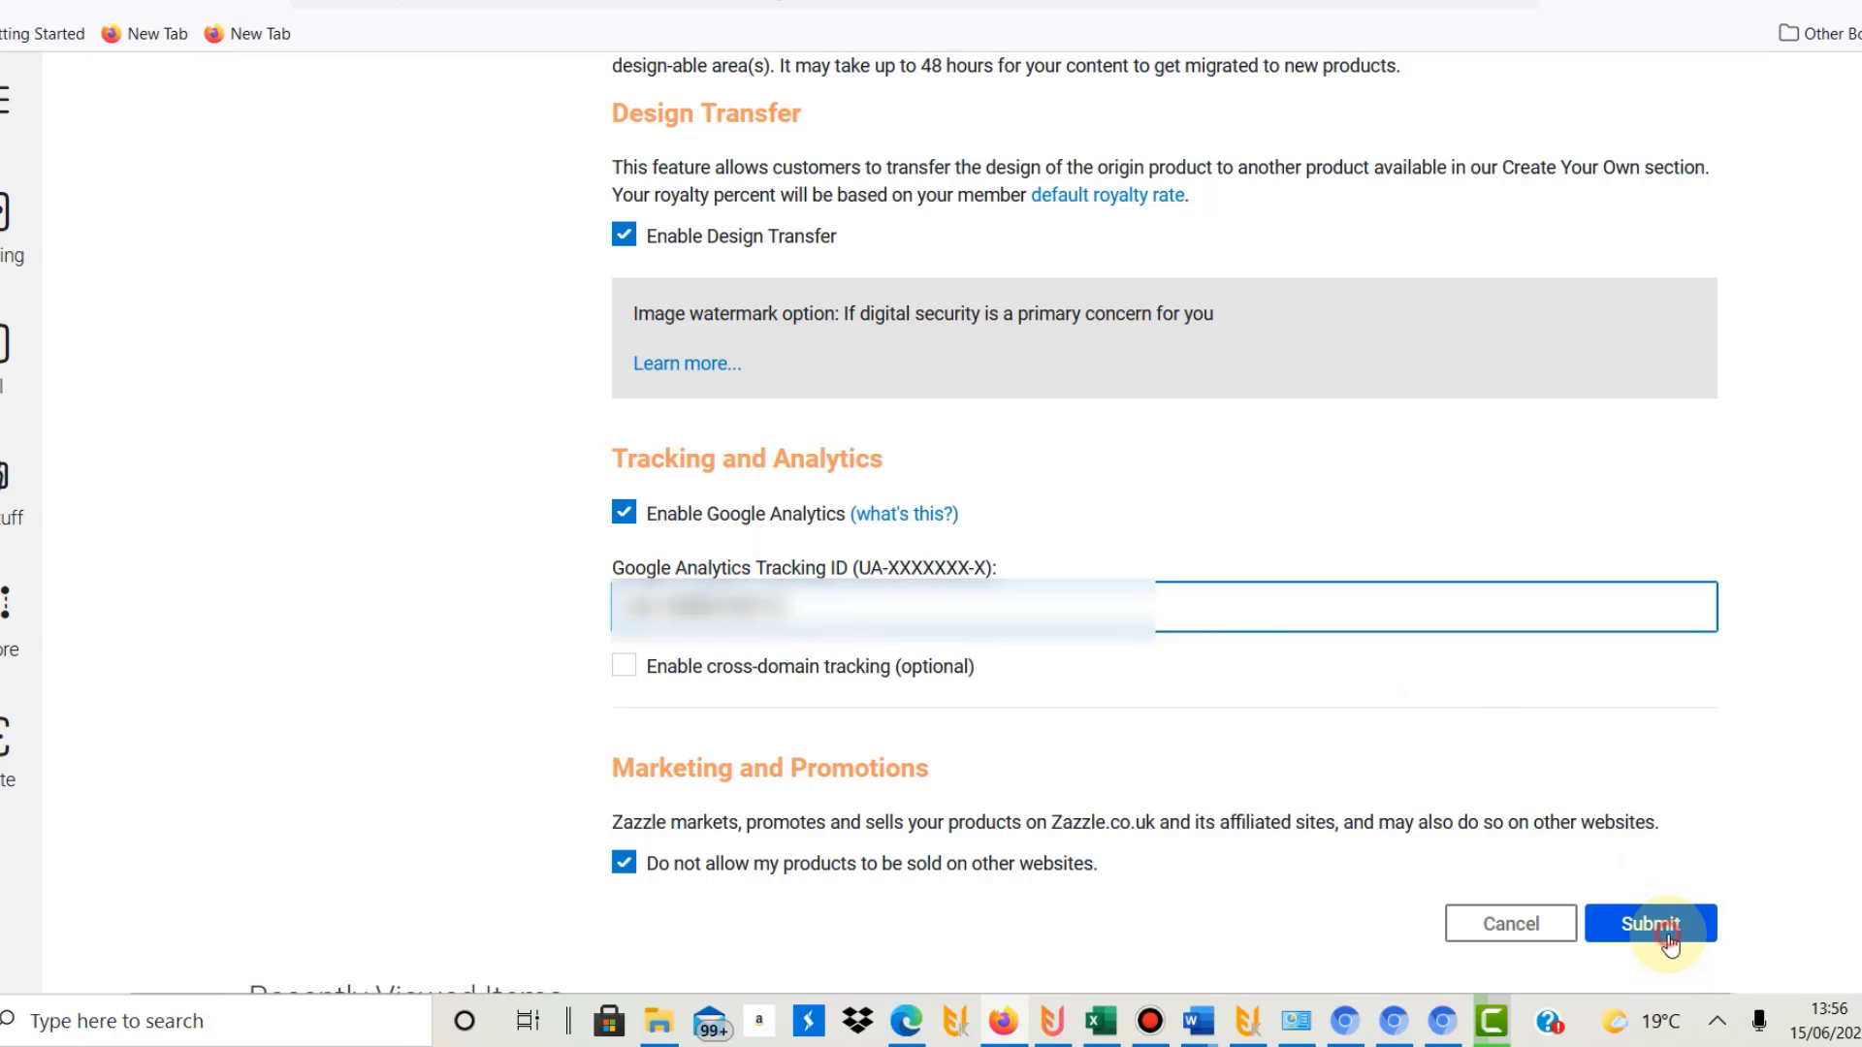
{"action": "left_click", "coordinate": [1669, 940]}
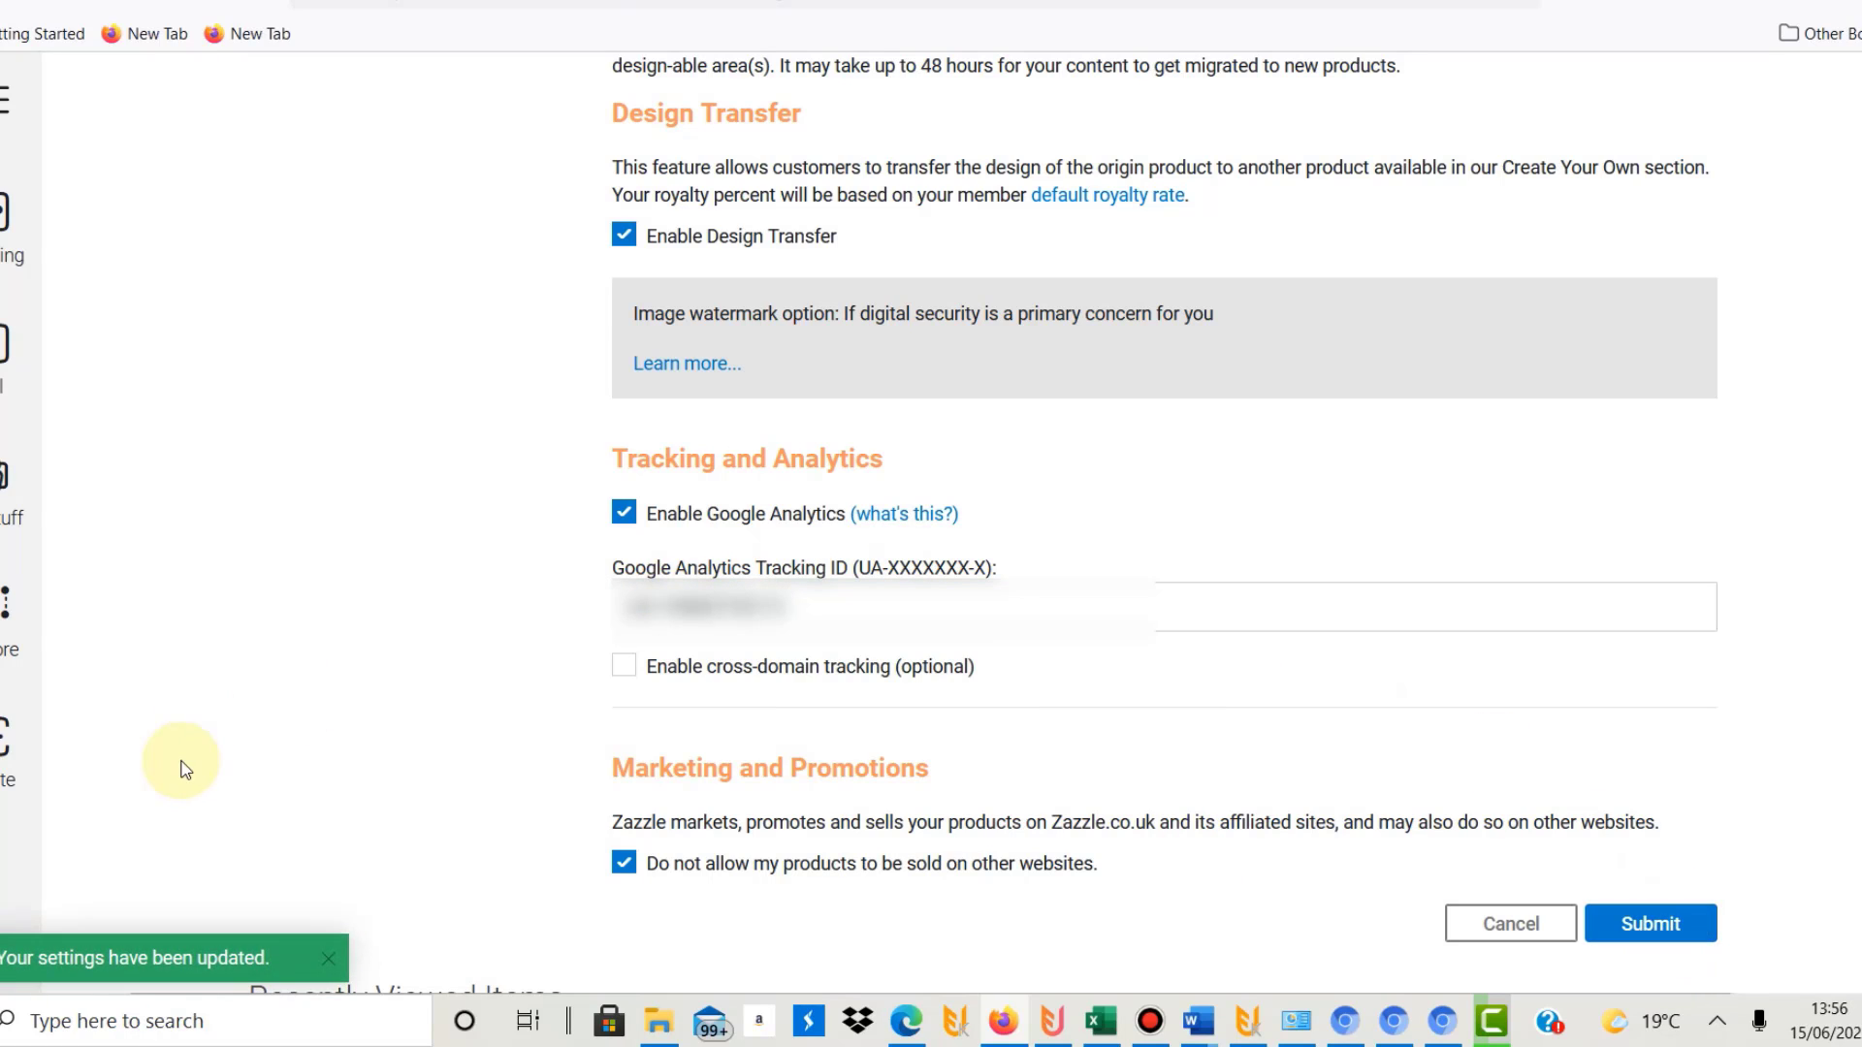